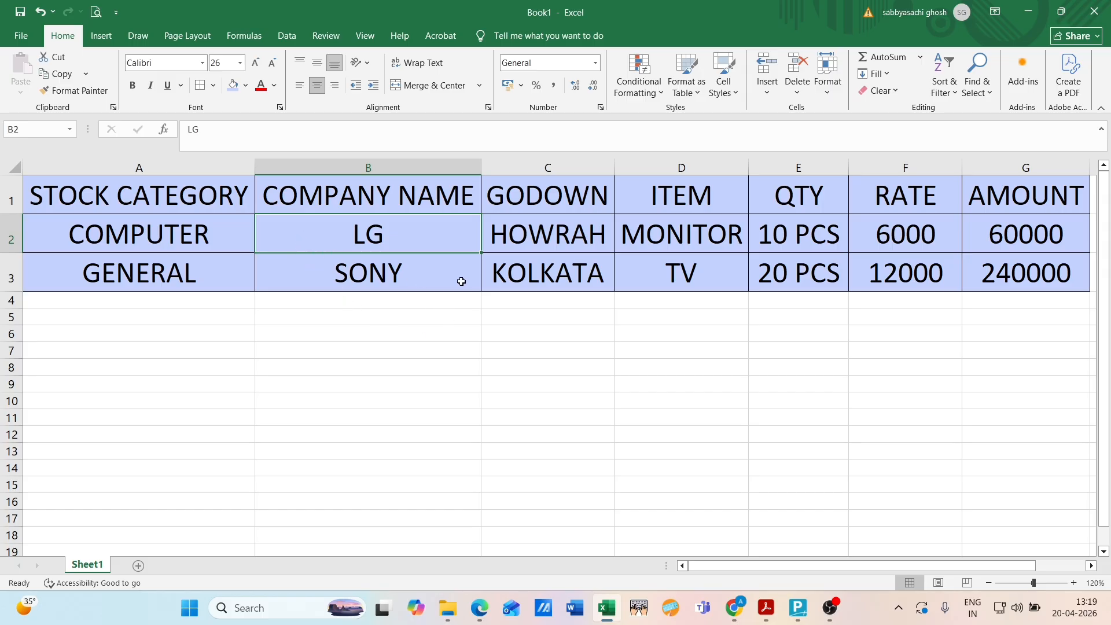
# - Switch from the Excel stock list to TallyPrime and create the stock category COMPUTER under Primary
pyautogui.click(685, 307)
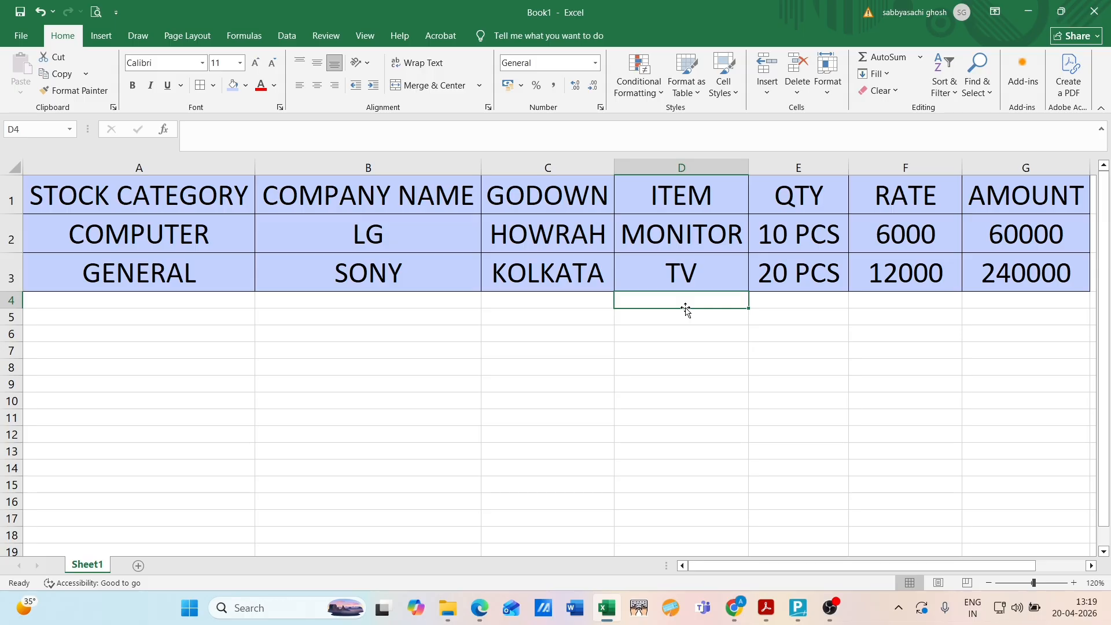
pyautogui.hotkey('alt', 'Tab')
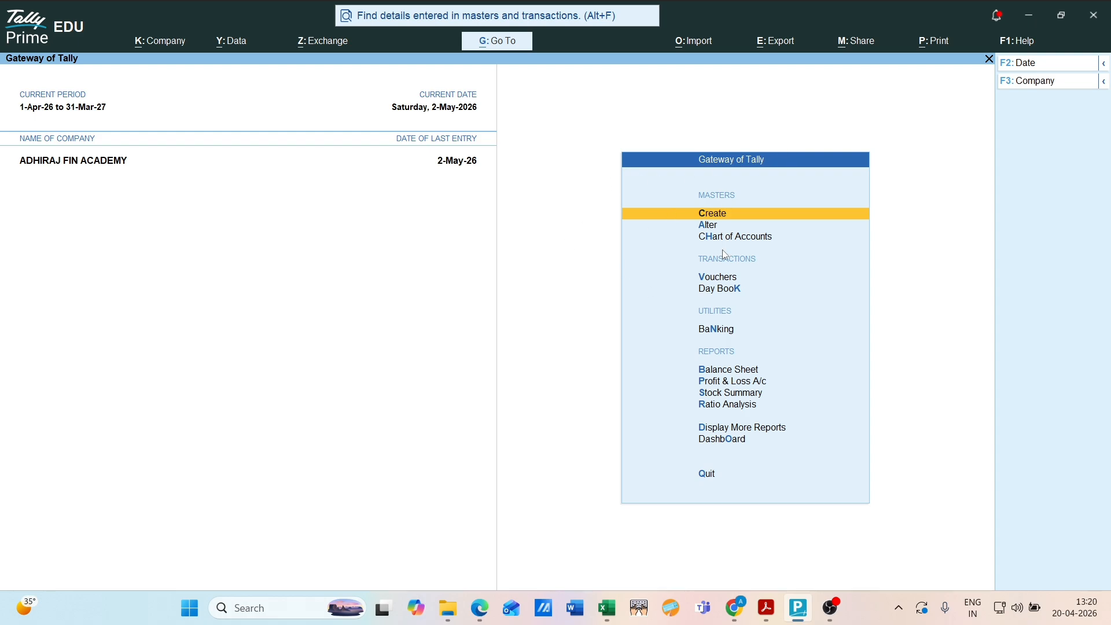
pyautogui.press('Return')
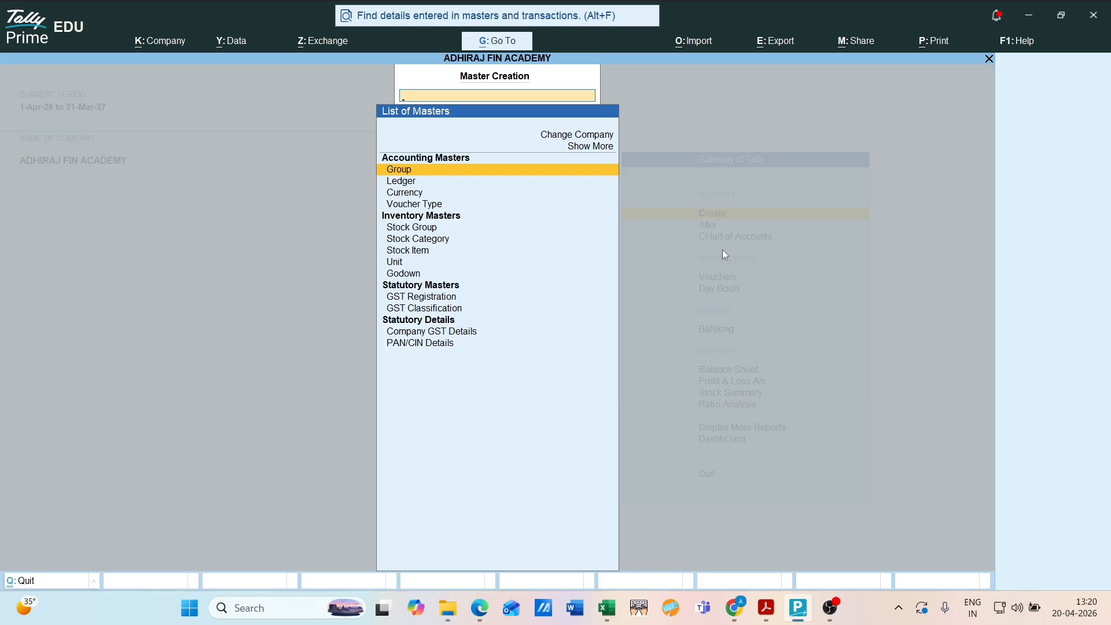
pyautogui.press('Down')
pyautogui.press('Down')
pyautogui.press('Down')
pyautogui.press('Down')
pyautogui.press('Down')
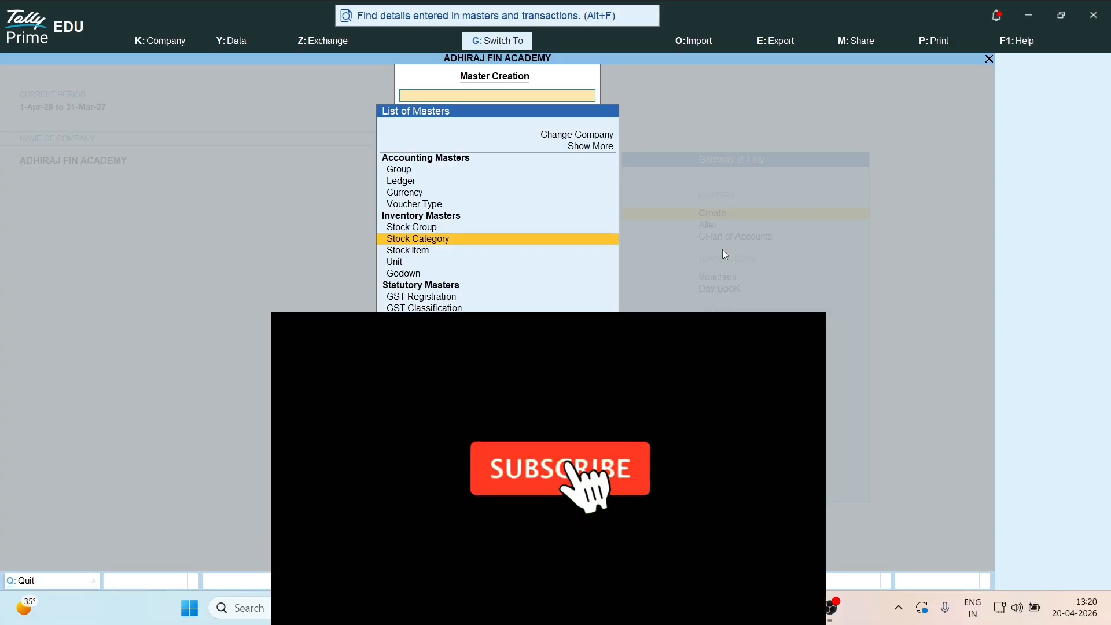
pyautogui.click(481, 238)
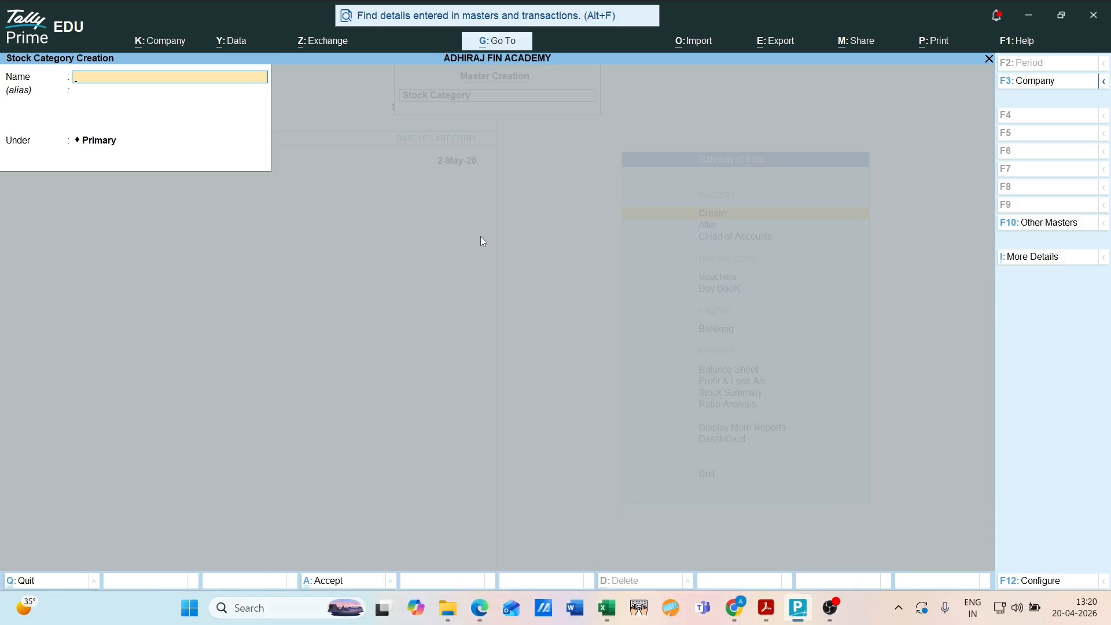
pyautogui.write('COMPUTER')
pyautogui.press('Return')
pyautogui.press('Return')
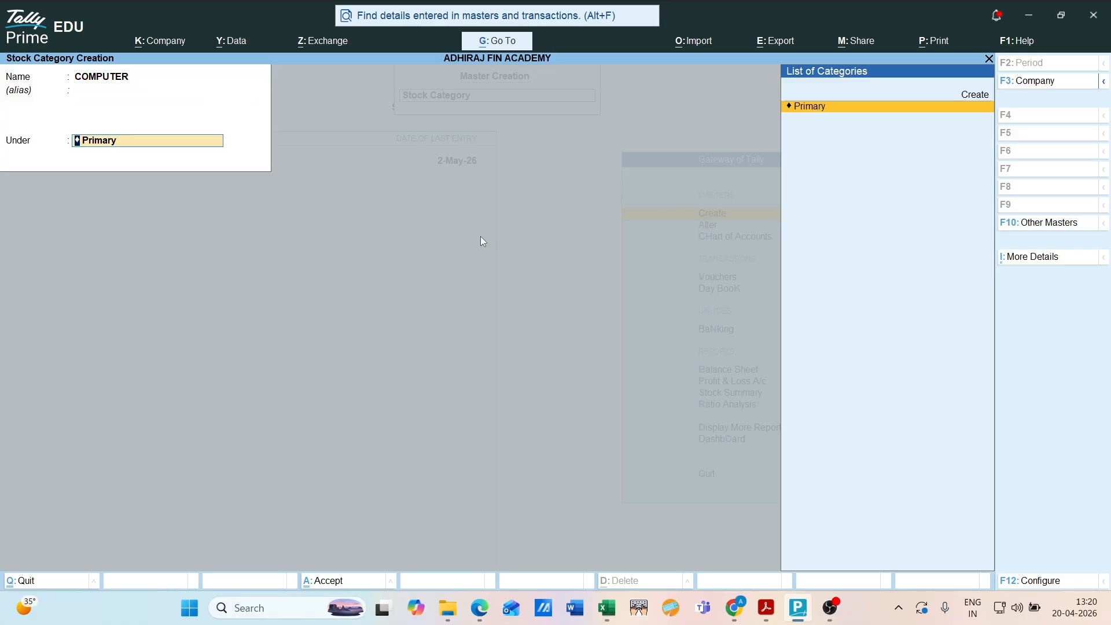
pyautogui.press('Return')
pyautogui.press('Return')
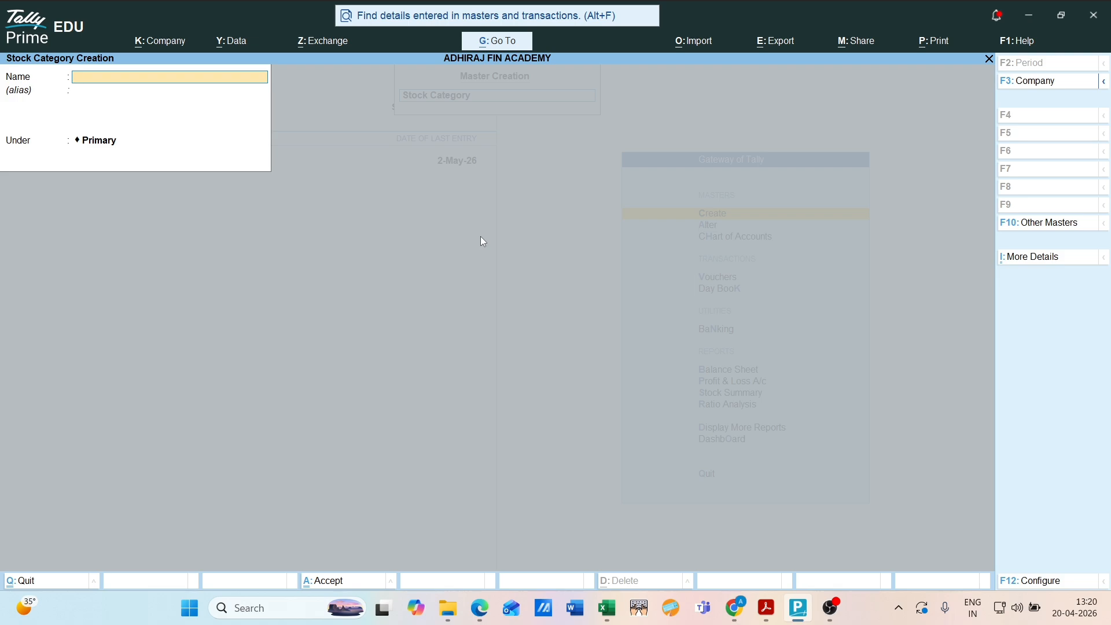
# - Check the second category in the Excel stock list, create the stock category GENERAL under Primary in TallyPrime, and leave category creation
pyautogui.hotkey('alt', 'Tab')
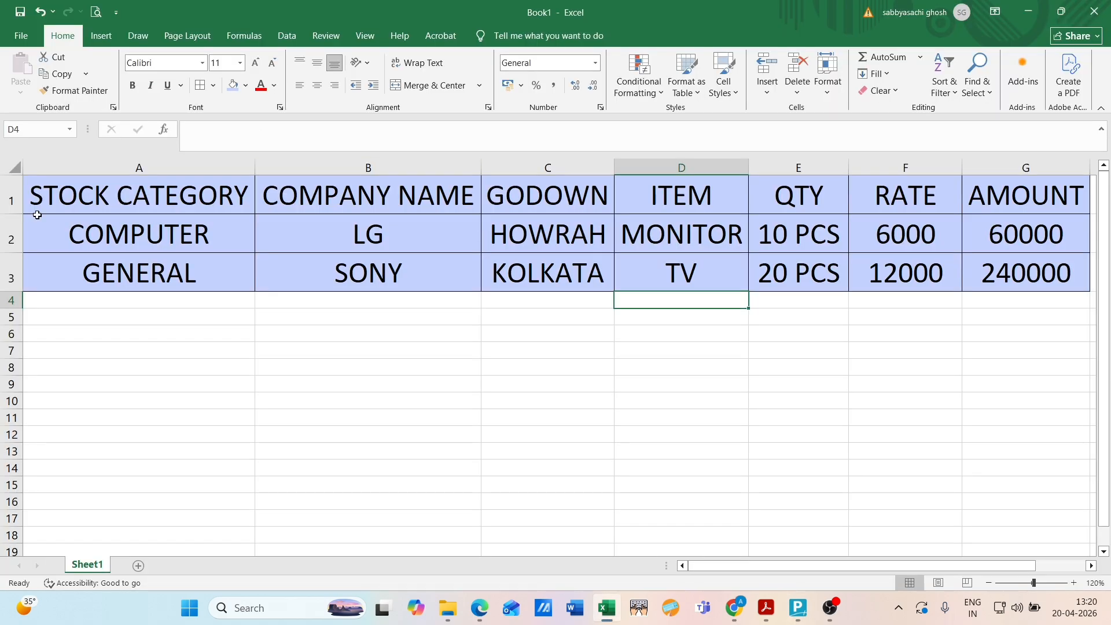
pyautogui.click(110, 272)
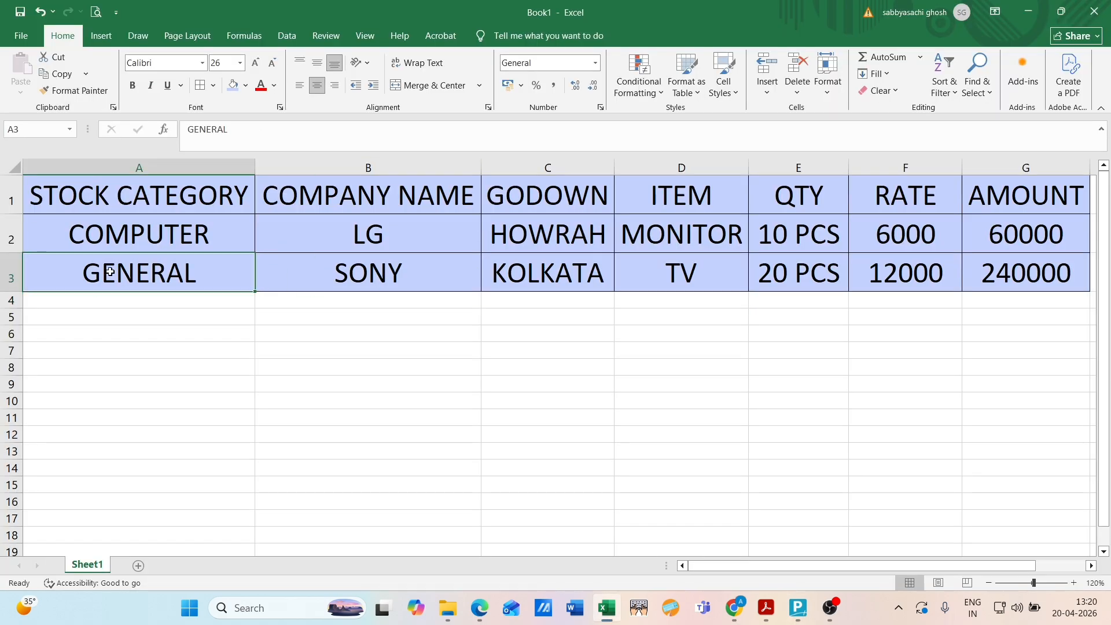
pyautogui.hotkey('alt', 'Tab')
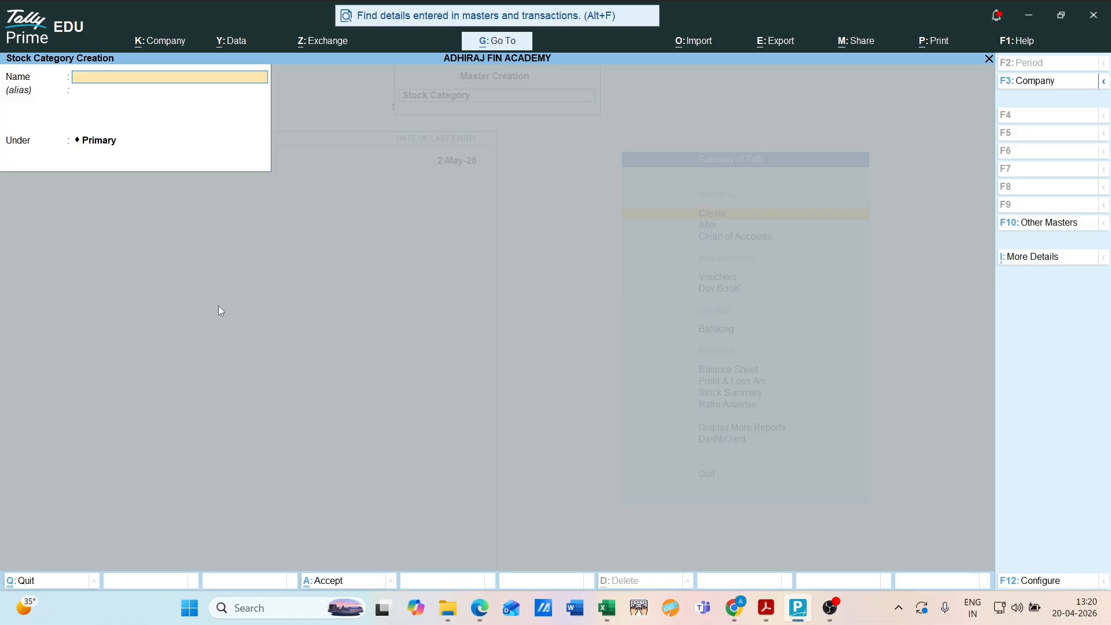
pyautogui.write('GENERAL')
pyautogui.press('Return')
pyautogui.press('Return')
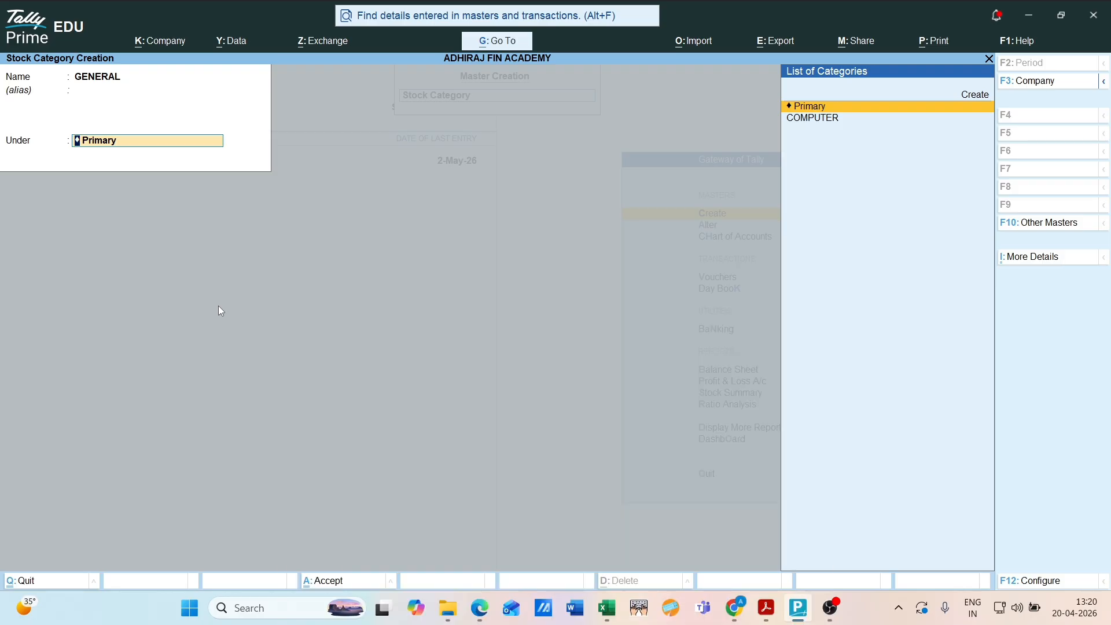
pyautogui.press('Return')
pyautogui.press('Return')
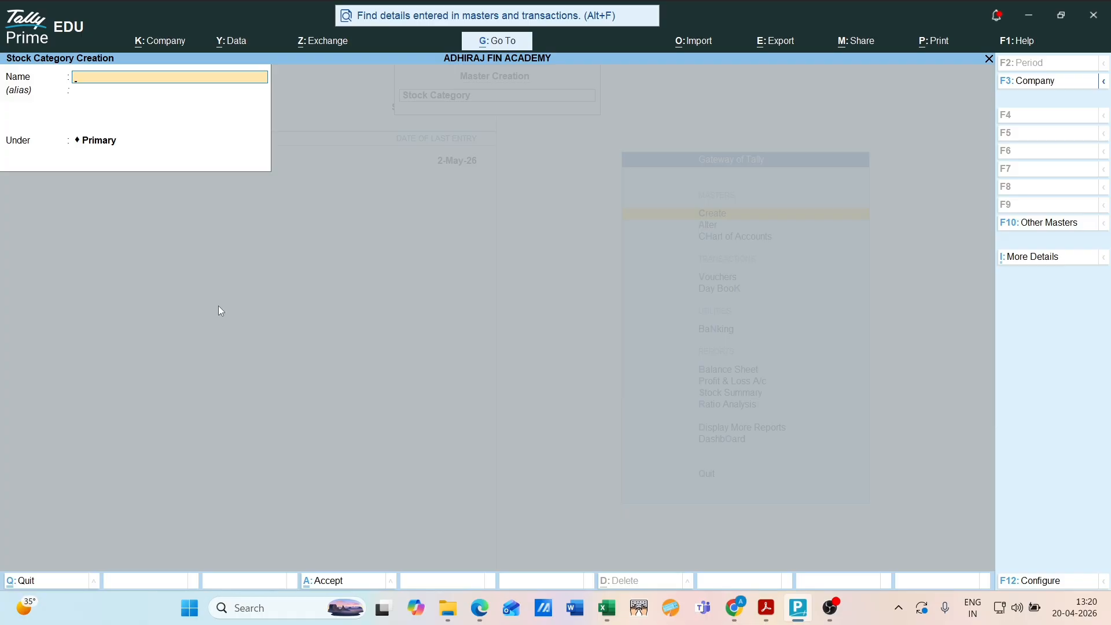
pyautogui.press('Escape')
pyautogui.press('Return')
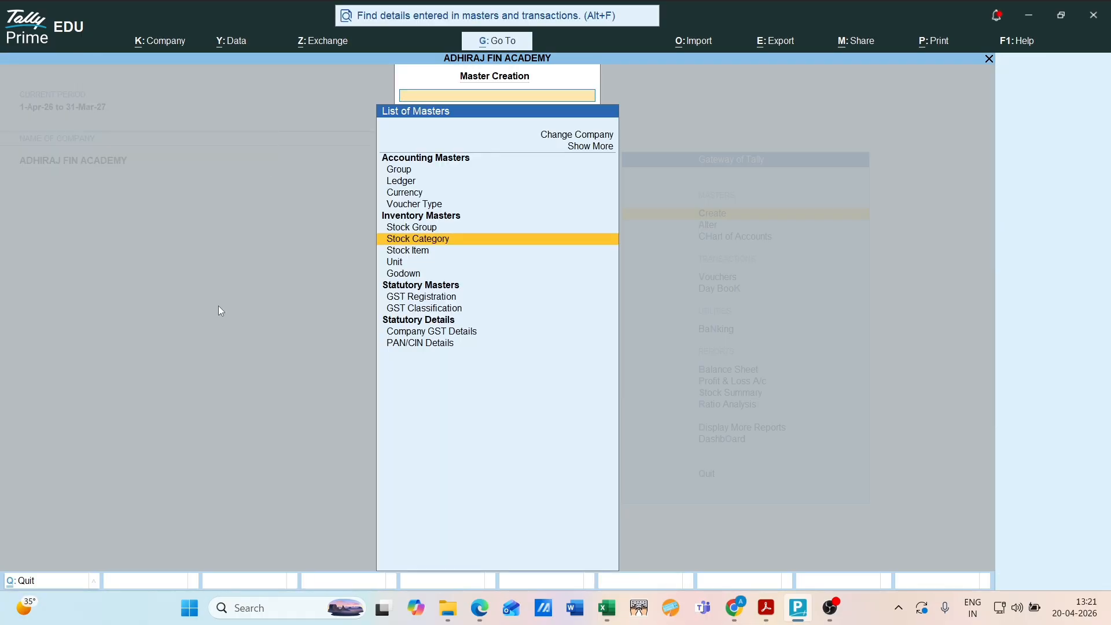
# - Check the company names in the Excel list and create the stock group LG under Primary in TallyPrime with default settings
pyautogui.press('Up')
pyautogui.press('Return')
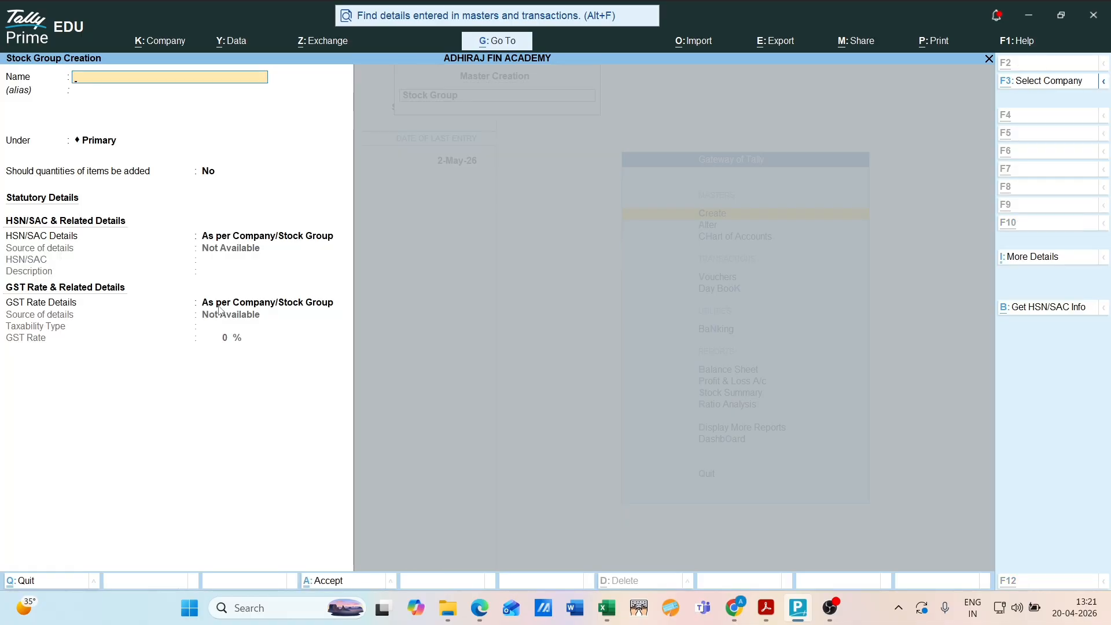
pyautogui.hotkey('alt', 'Tab')
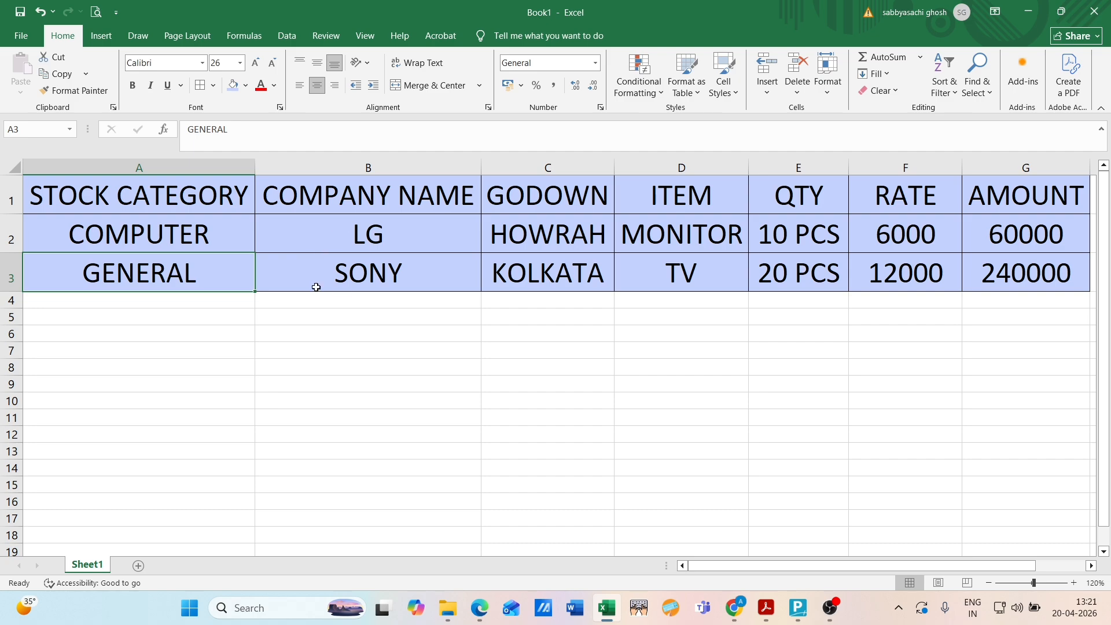
pyautogui.hotkey('alt', 'Tab')
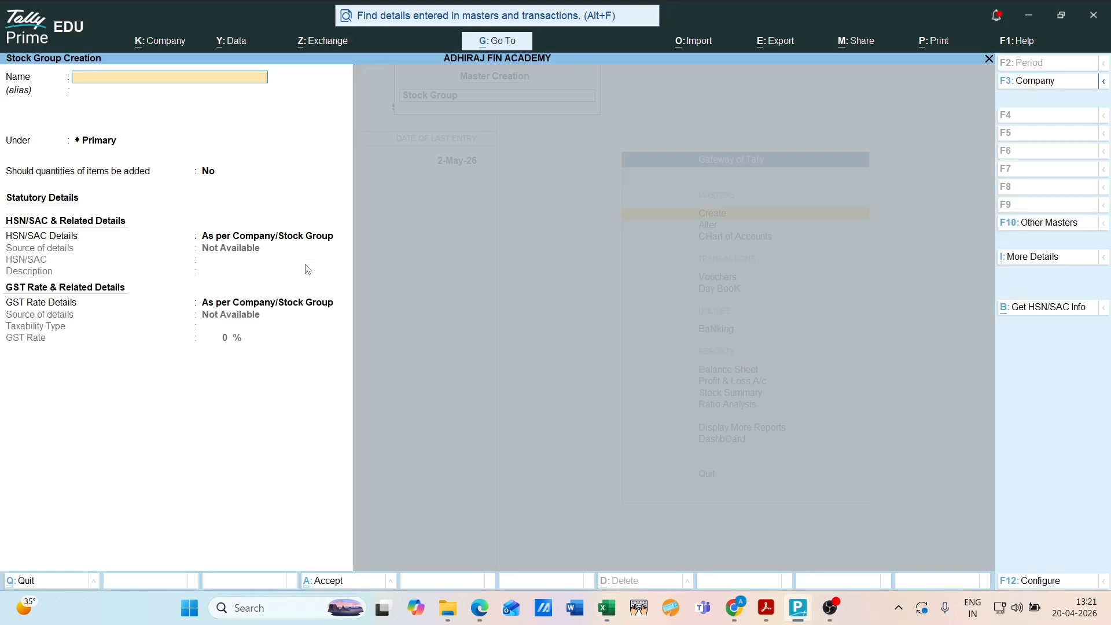
pyautogui.write('LG')
pyautogui.press('Return')
pyautogui.press('Return')
pyautogui.press('Return')
pyautogui.press('Return')
pyautogui.press('Return')
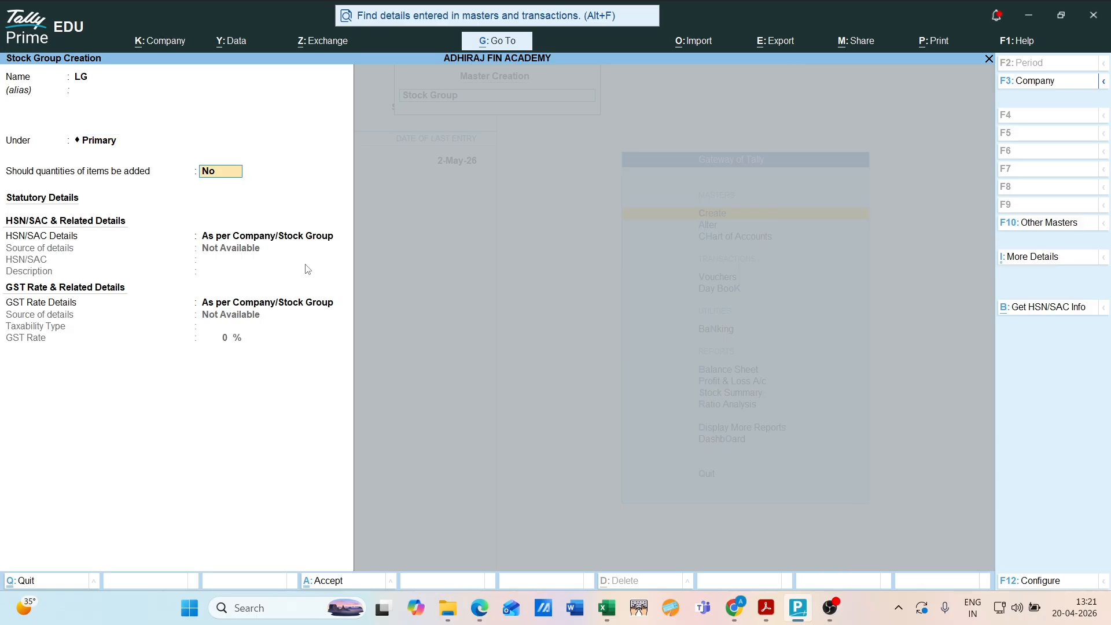
pyautogui.press('Return')
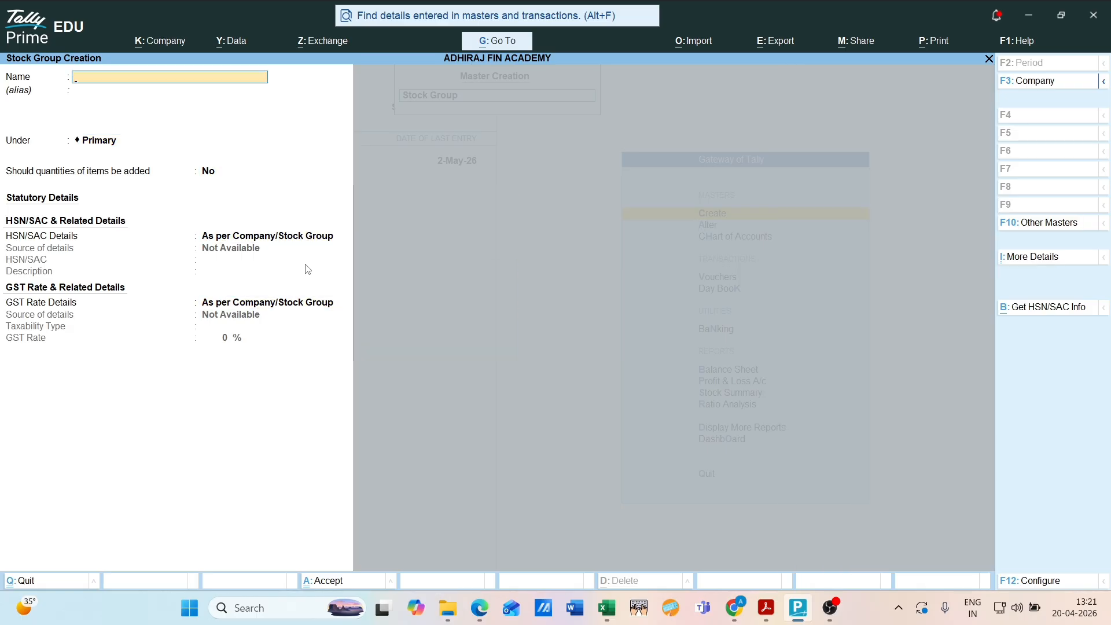
# - Create the stock group SONY under Primary with default GST and HSN settings, and leave stock group creation
pyautogui.write('SON')
pyautogui.press('Return')
pyautogui.press('Return')
pyautogui.press('Return')
pyautogui.press('Return')
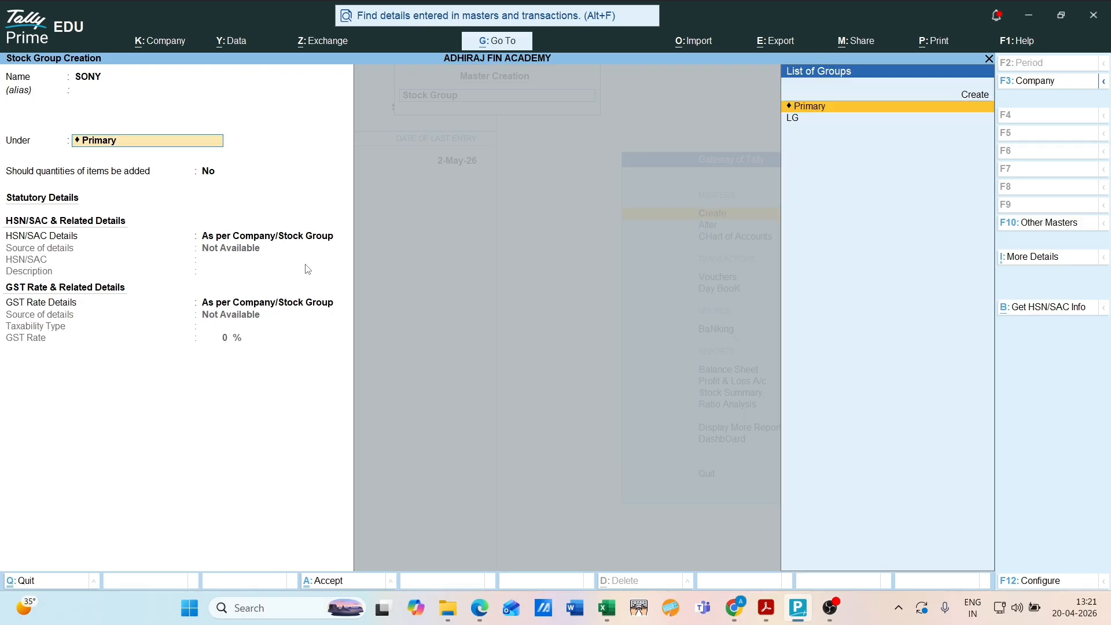
pyautogui.press('Return')
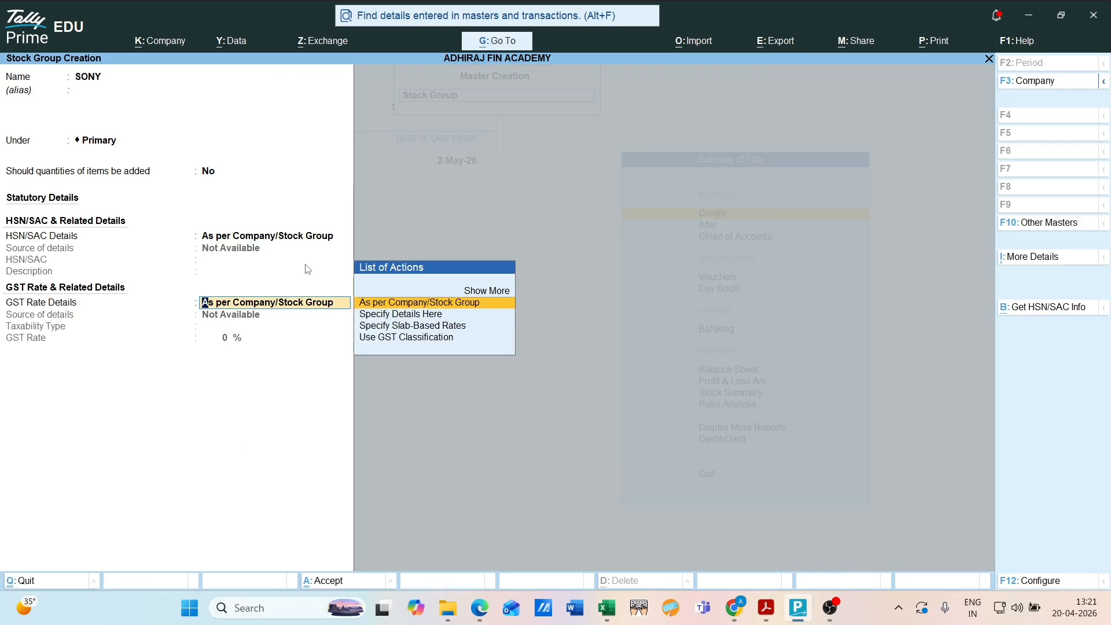
pyautogui.press('Return')
pyautogui.press('Return')
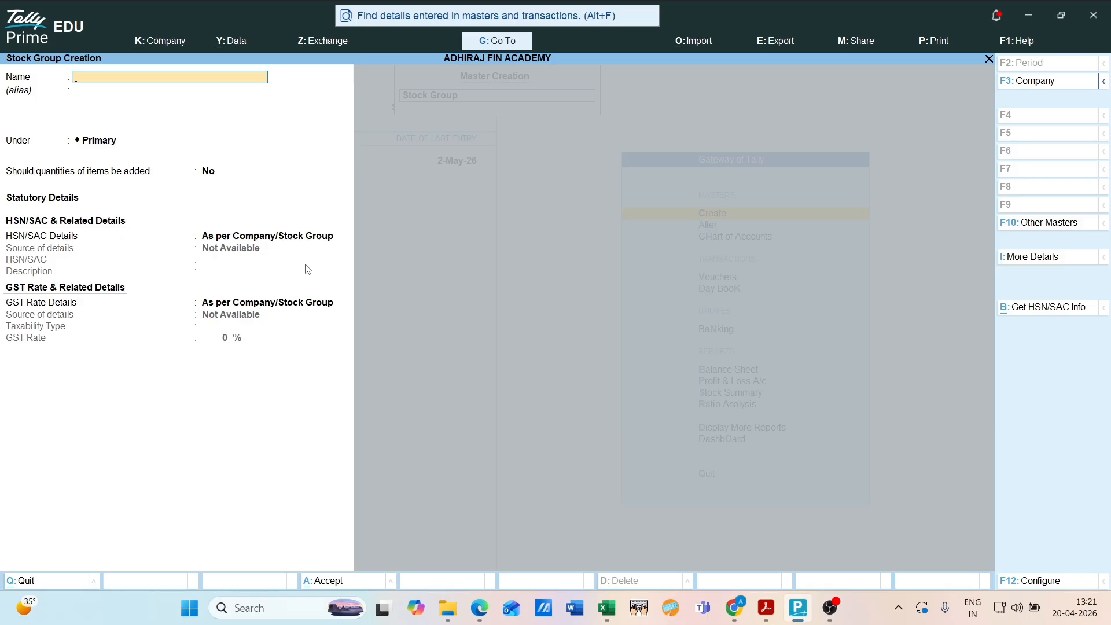
pyautogui.press('Escape')
pyautogui.press('Return')
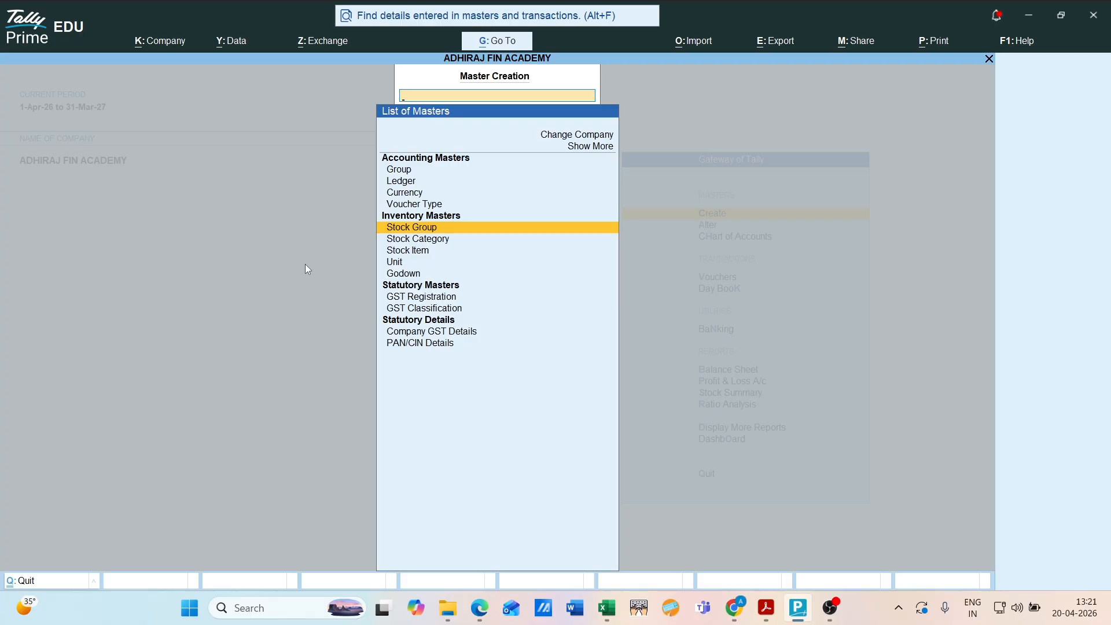
# - Check the godown names in the Excel list and create a new godown HOWRAH under Primary in TallyPrime
pyautogui.press('Down')
pyautogui.press('Down')
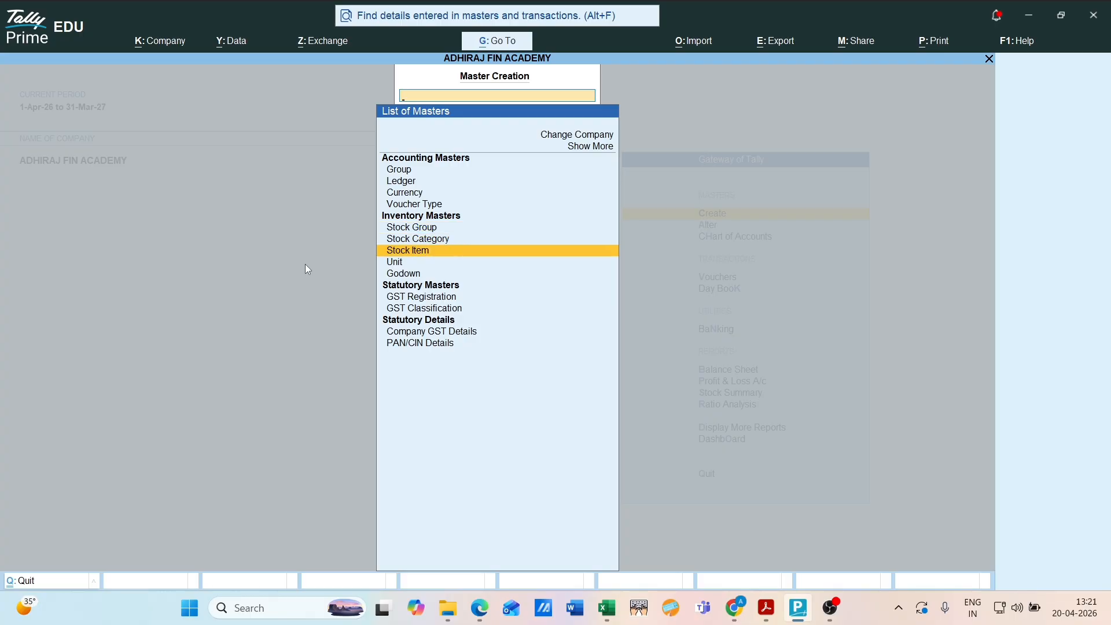
pyautogui.press('Down')
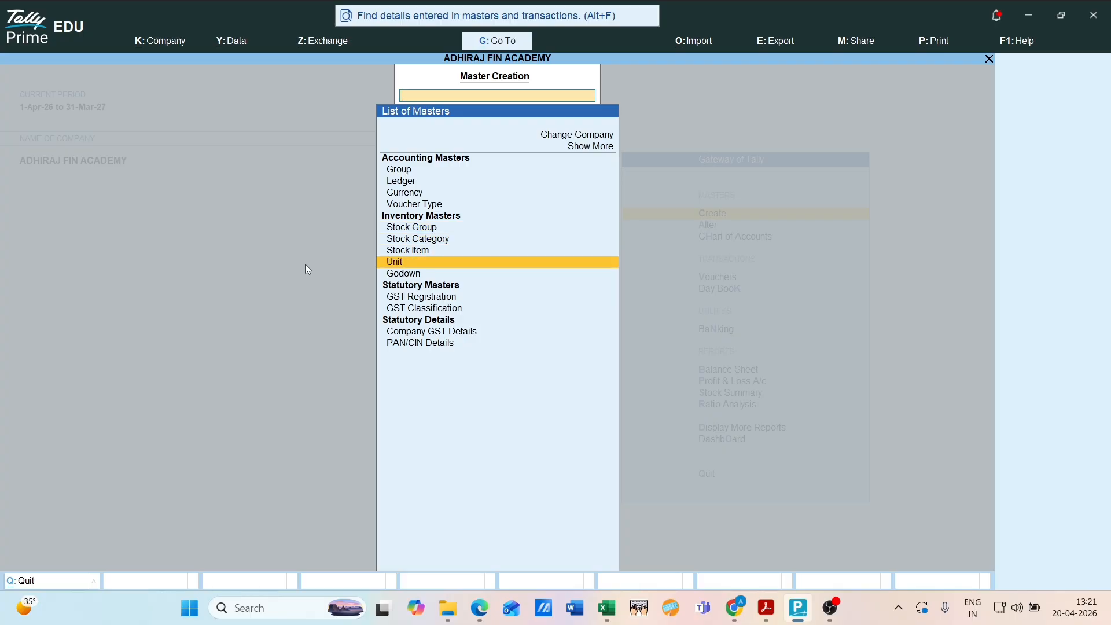
pyautogui.press('Down')
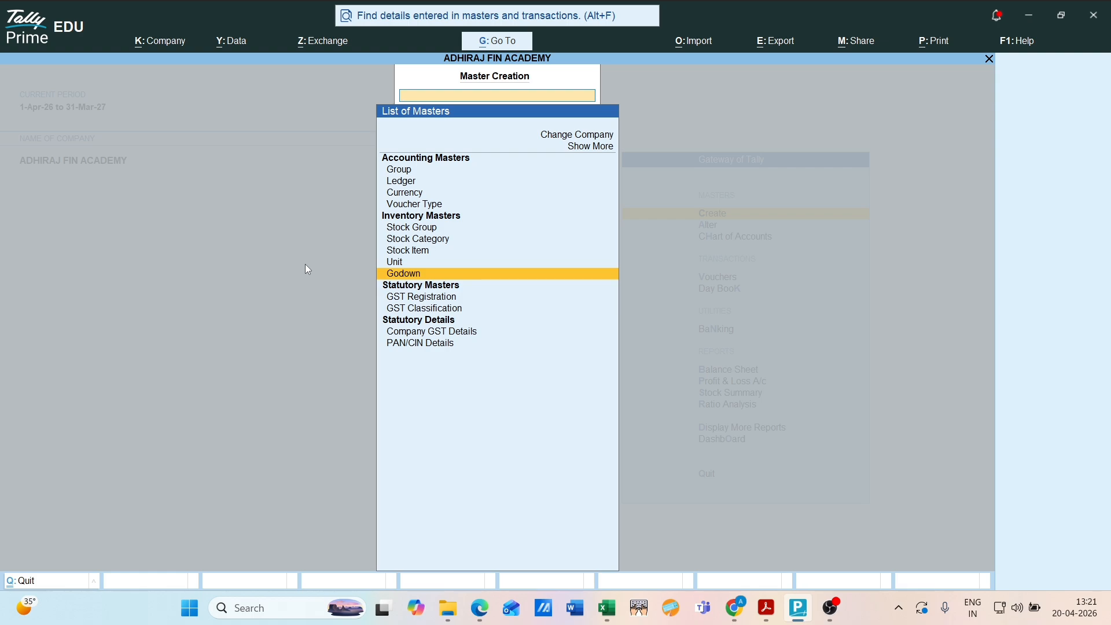
pyautogui.hotkey('alt', 'Tab')
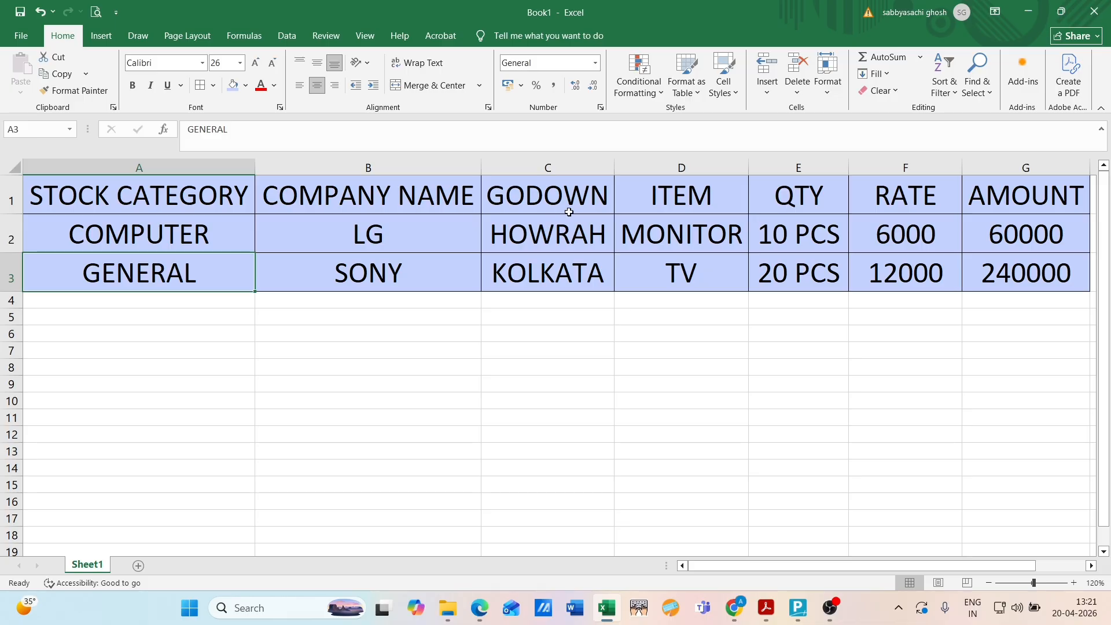
pyautogui.hotkey('alt', 'Tab')
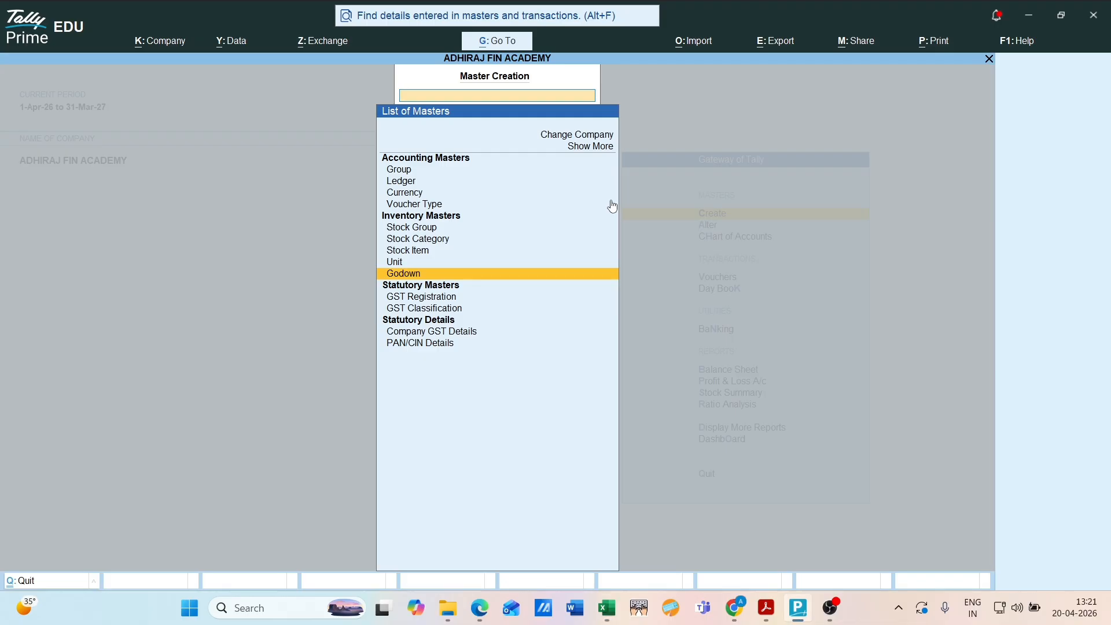
pyautogui.press('Return')
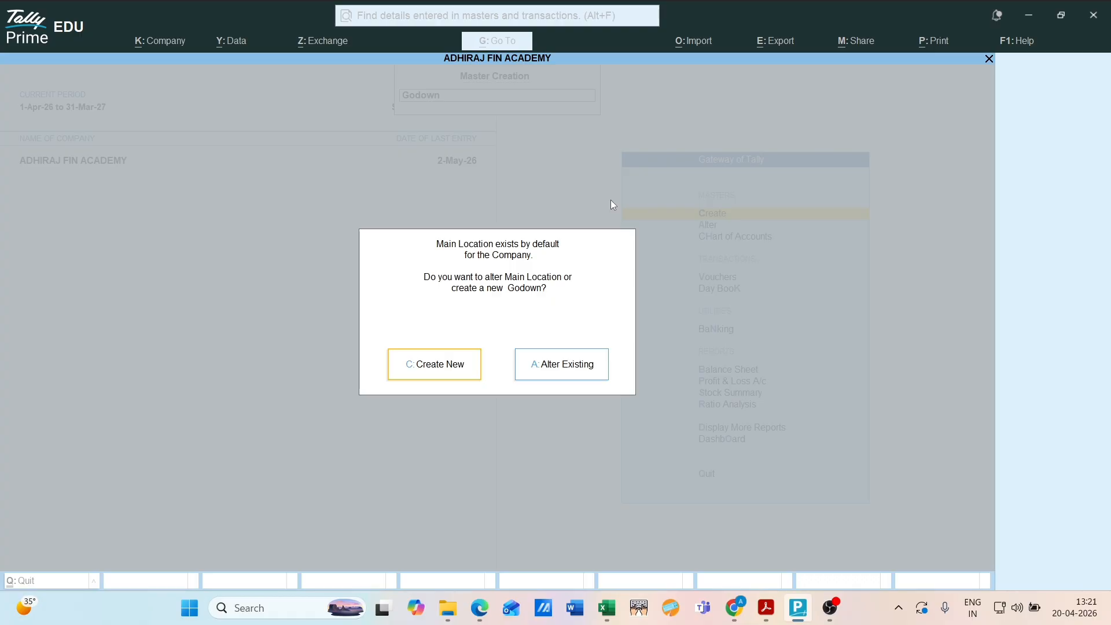
pyautogui.press('c')
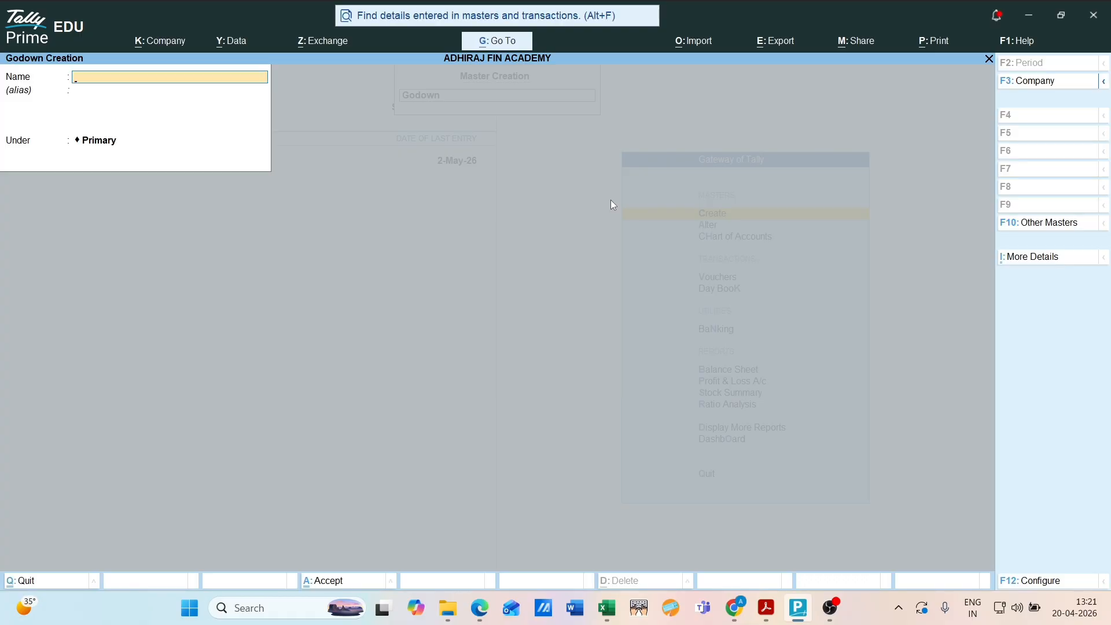
pyautogui.write('HOWRAH')
pyautogui.press('Return')
pyautogui.press('Return')
pyautogui.press('Return')
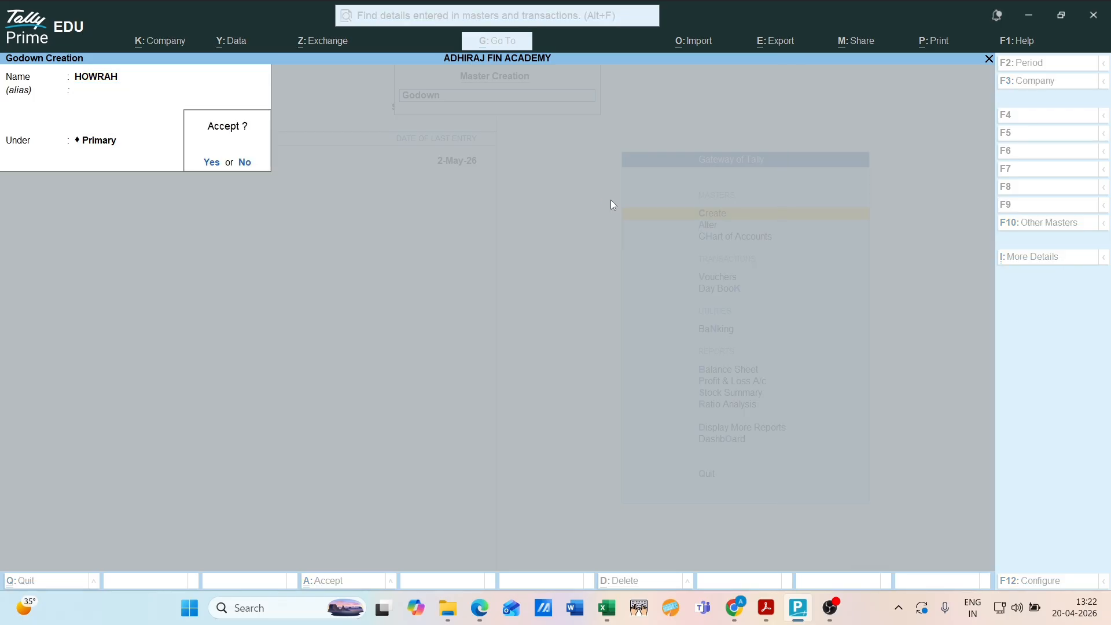
pyautogui.press('Return')
# - Create the godown KOLKATA under Primary and leave godown creation
pyautogui.write('KOLKATA')
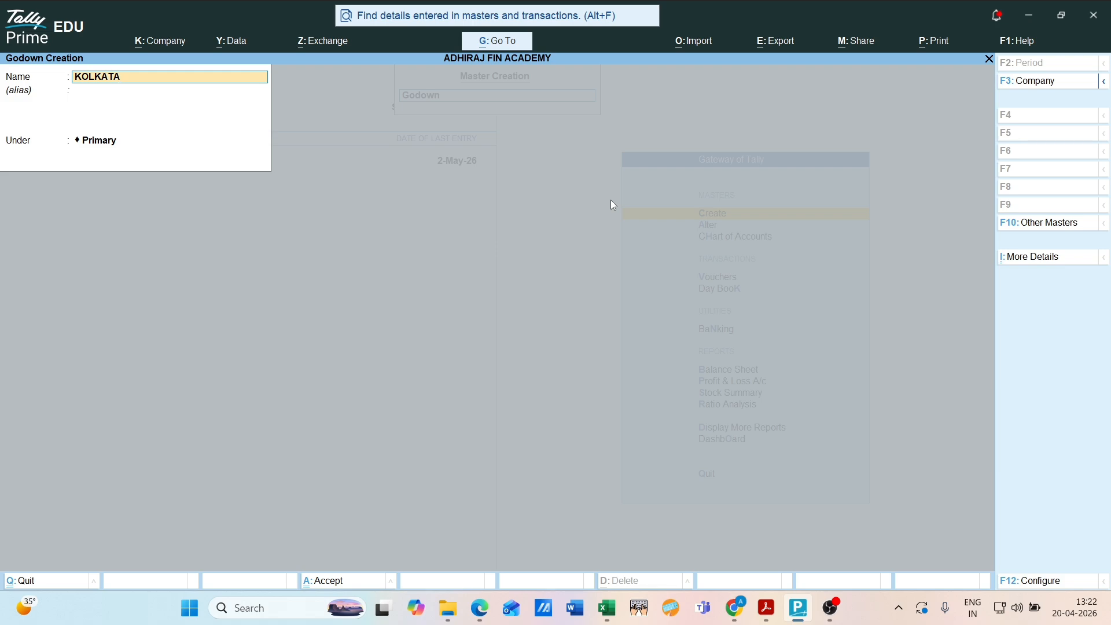
pyautogui.press('Return')
pyautogui.press('Return')
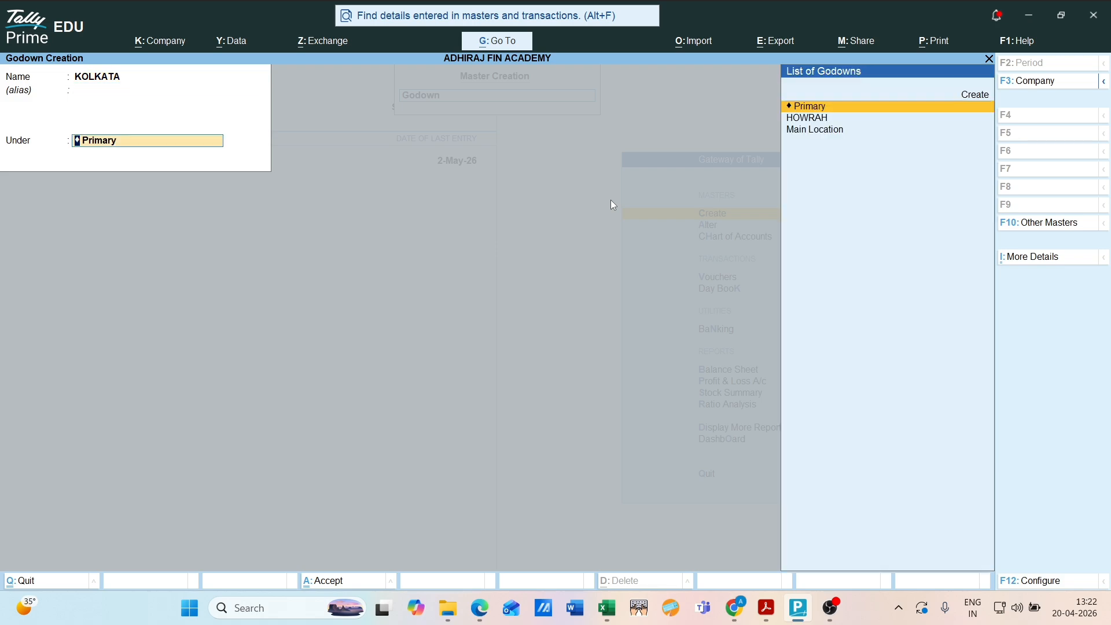
pyautogui.press('Return')
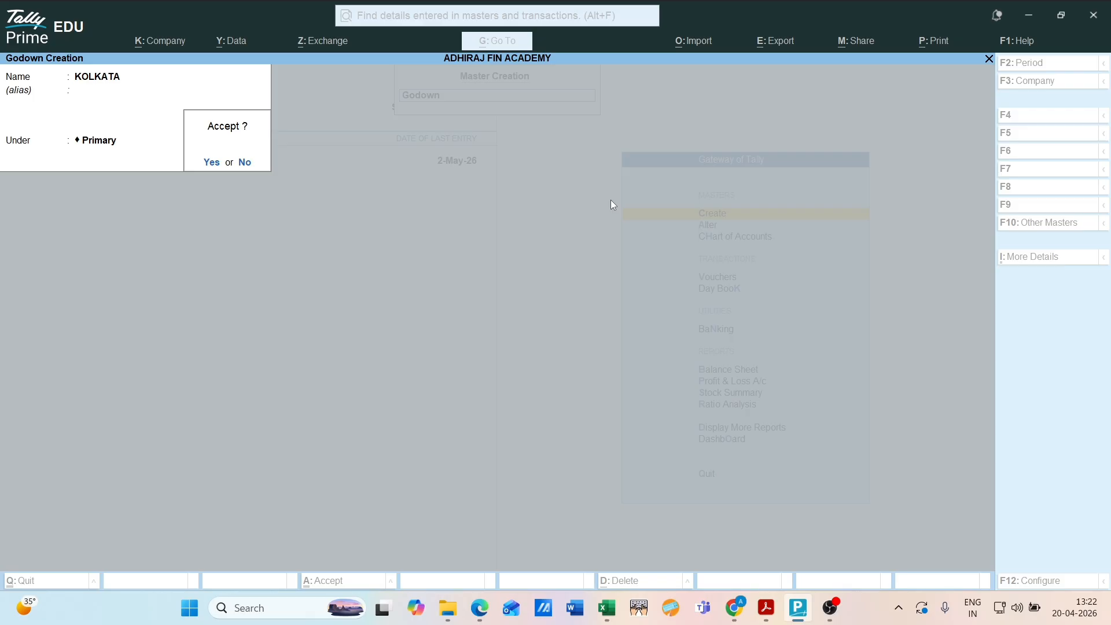
pyautogui.press('Return')
pyautogui.press('Escape')
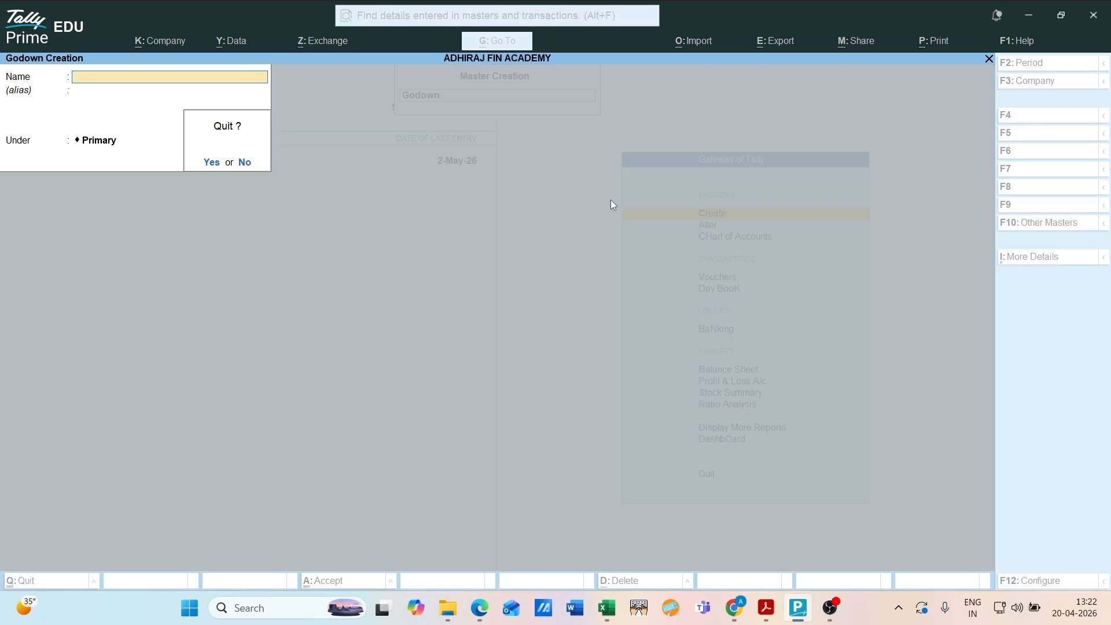
pyautogui.press('Return')
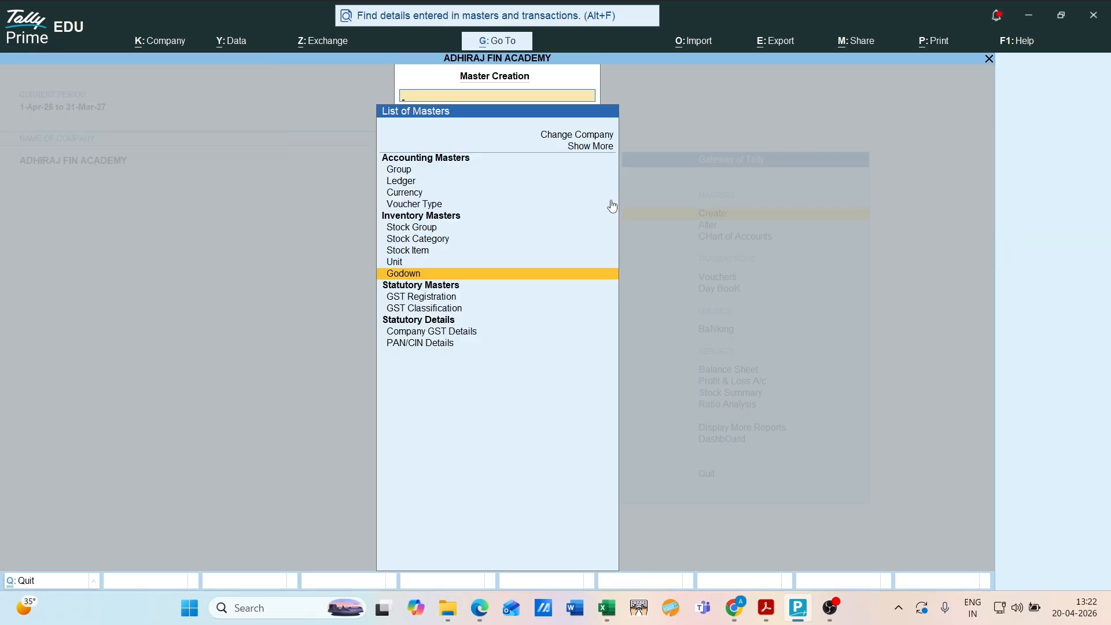
# - Check the item names in the Excel list and start a new stock item named MONITOR in TallyPrime without an alias
pyautogui.press('Up')
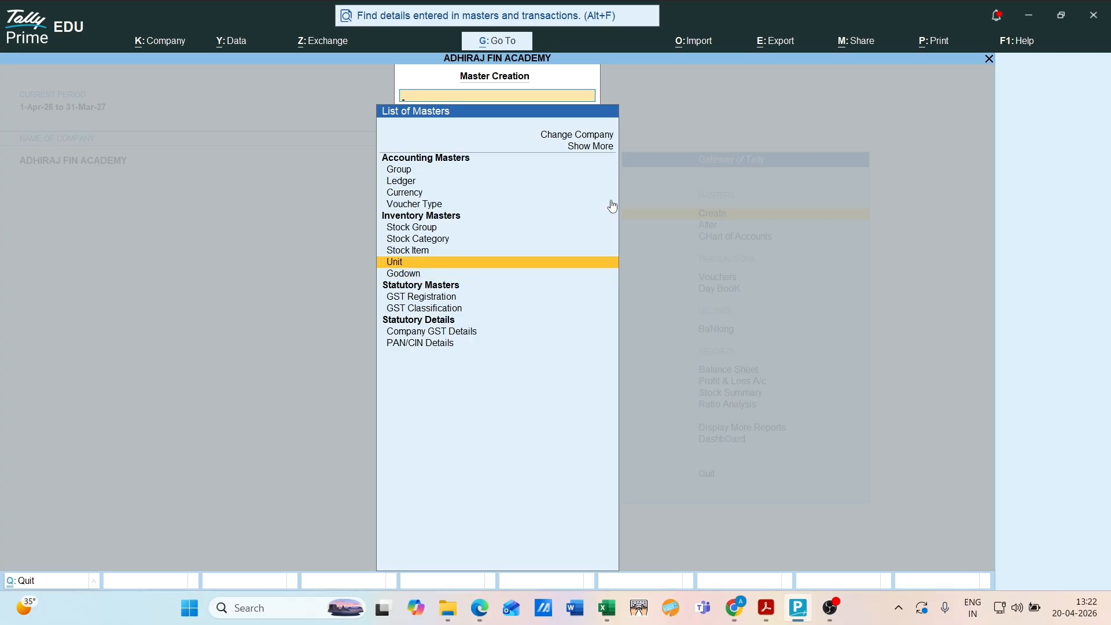
pyautogui.press('Up')
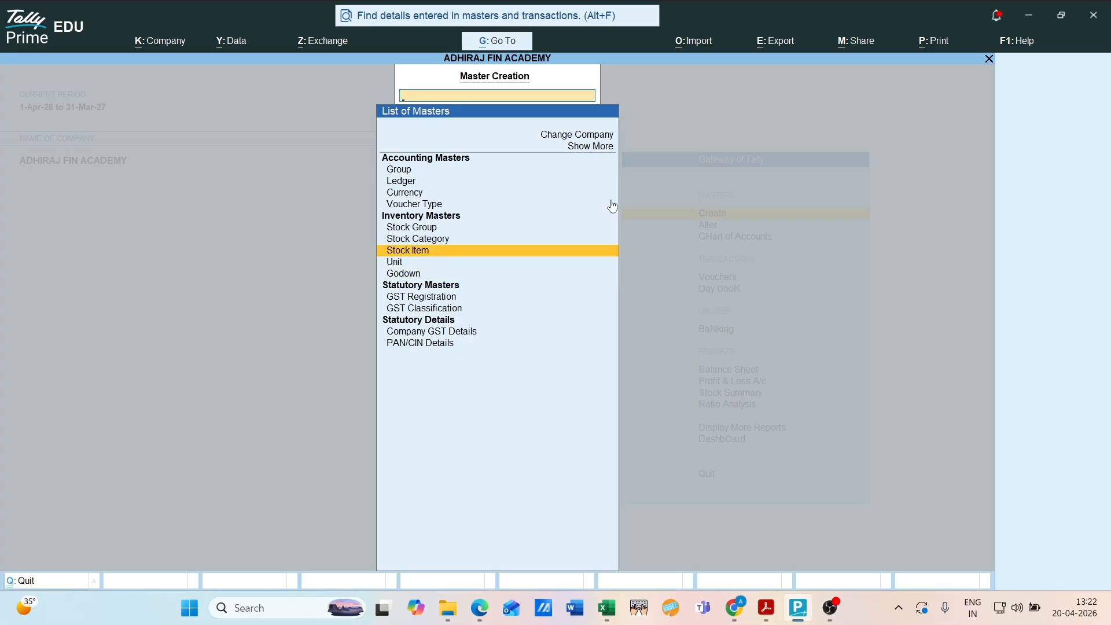
pyautogui.hotkey('alt', 'Tab')
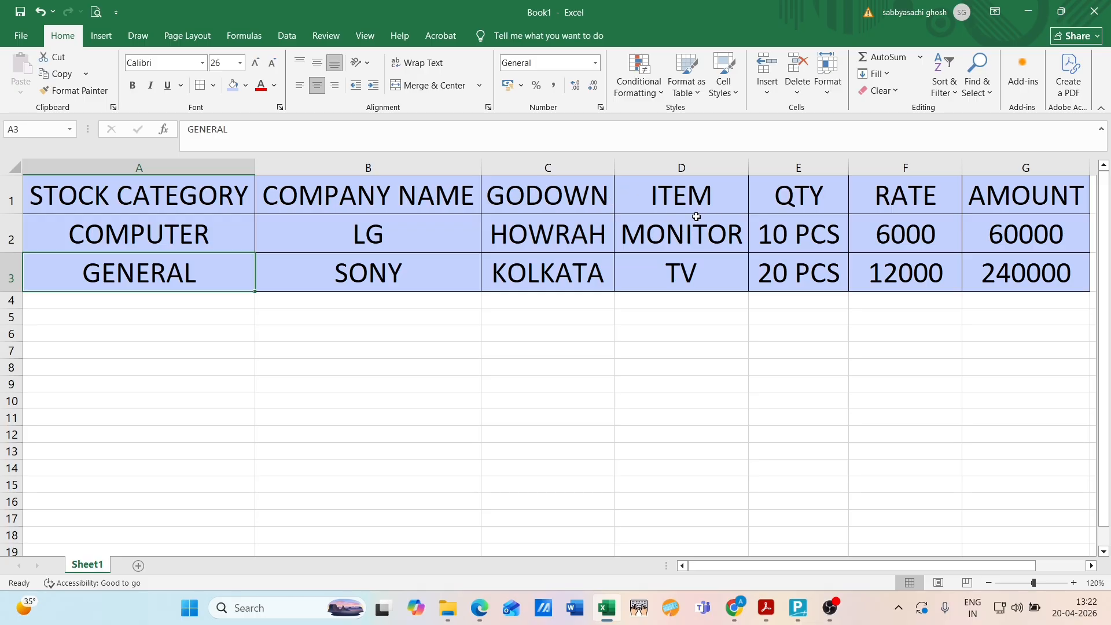
pyautogui.hotkey('alt', 'Tab')
pyautogui.press('Return')
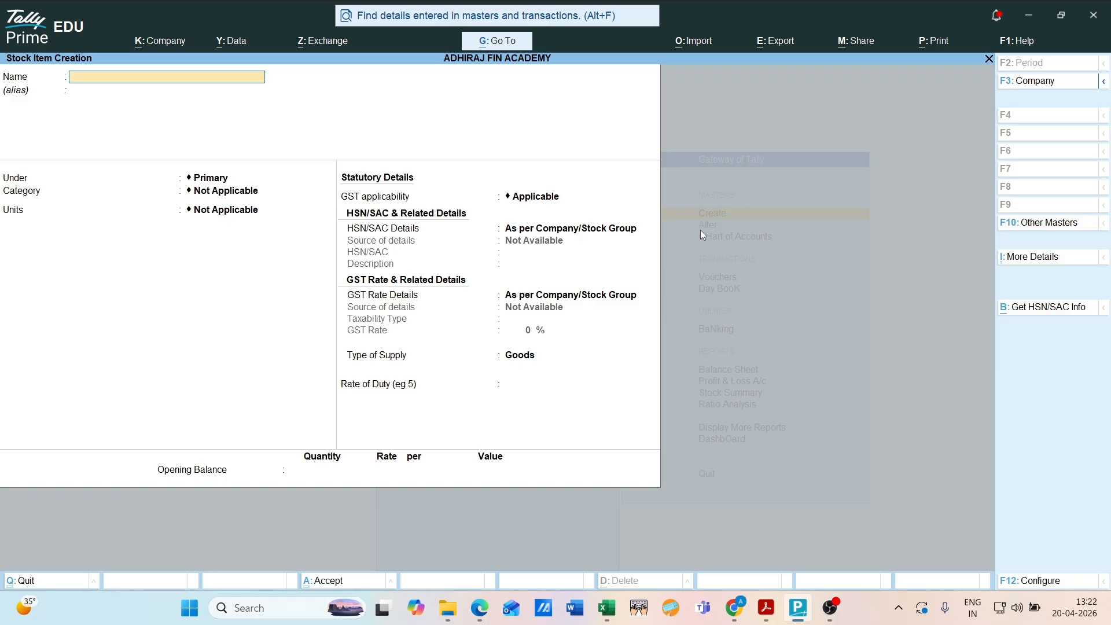
pyautogui.write('MONITOR')
pyautogui.press('Return')
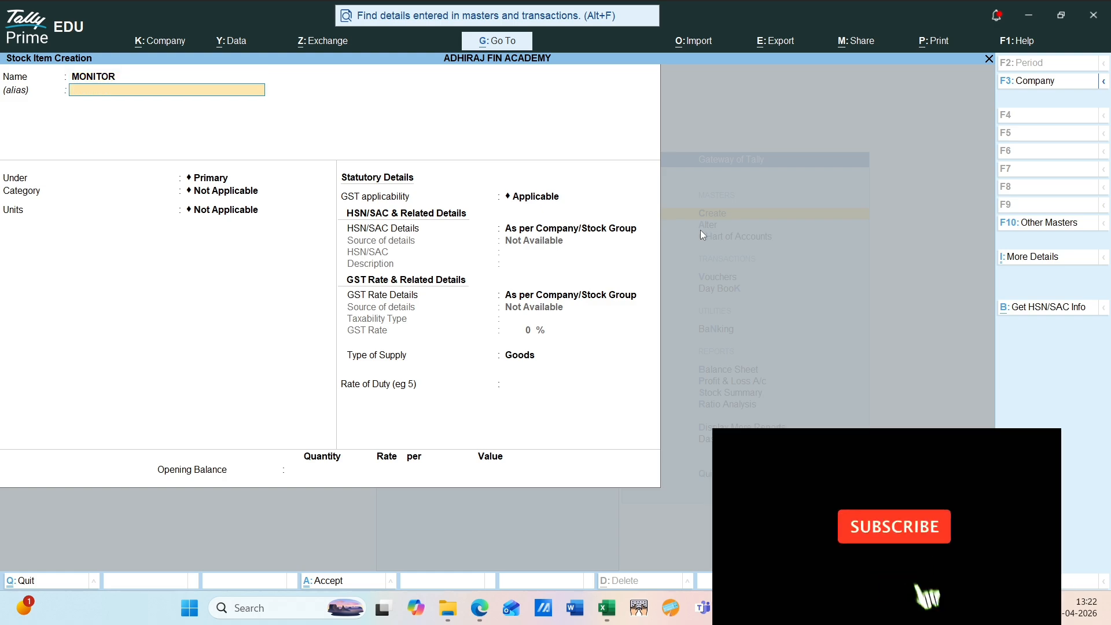
pyautogui.press('Return')
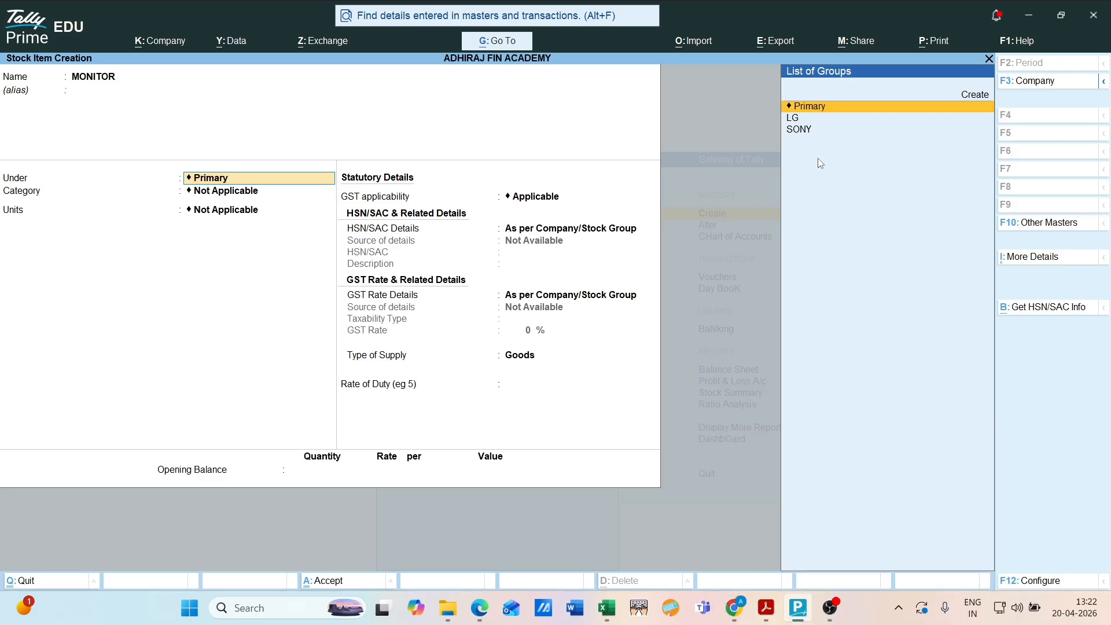
# - Check the monitor's company name in the Excel list and place the MONITOR item under stock group LG in TallyPrime
pyautogui.hotkey('alt', 'Tab')
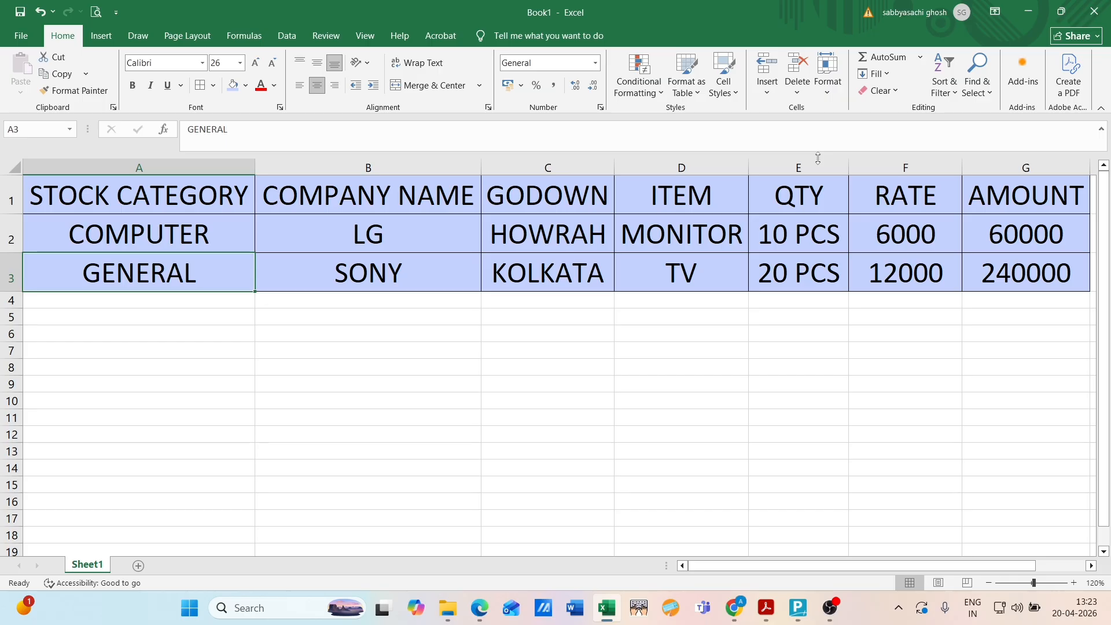
pyautogui.click(698, 238)
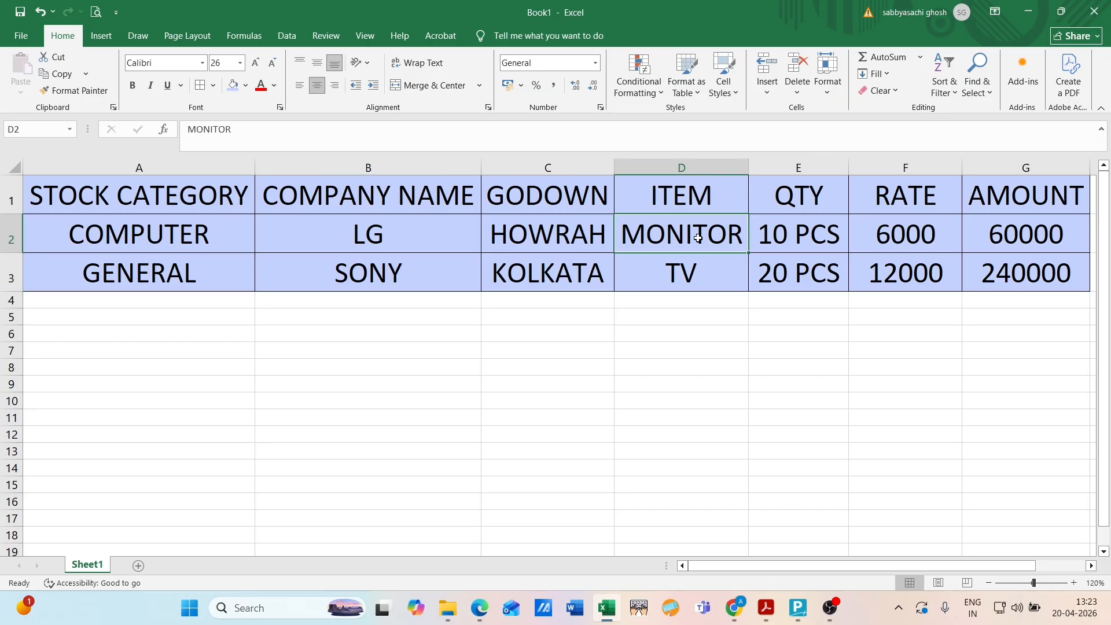
pyautogui.press('Left')
pyautogui.press('Left')
pyautogui.press('Left')
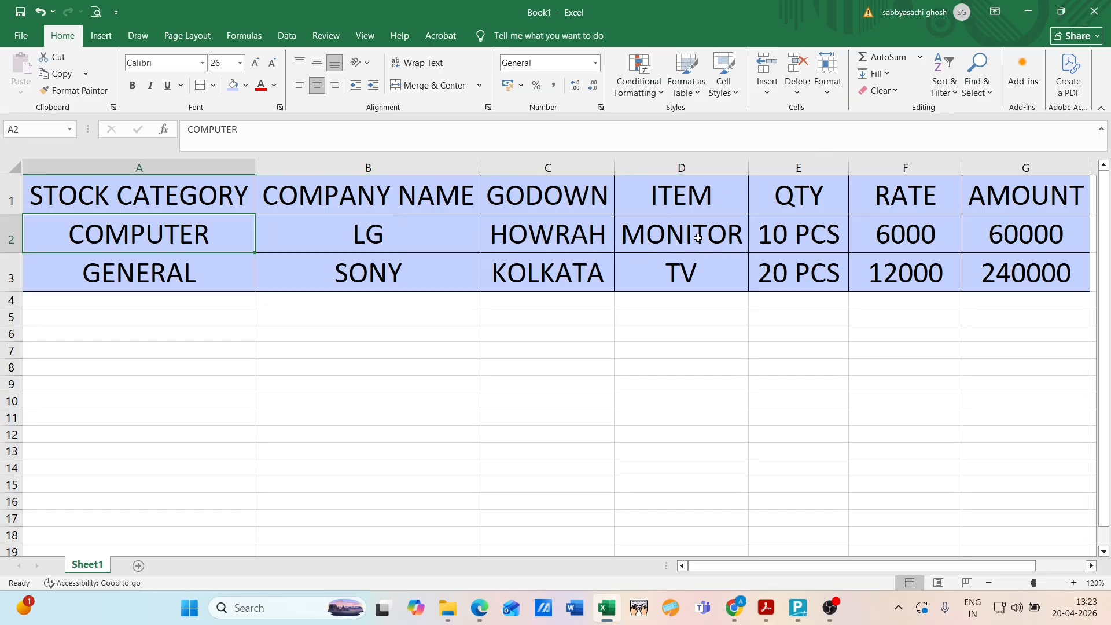
pyautogui.press('Right')
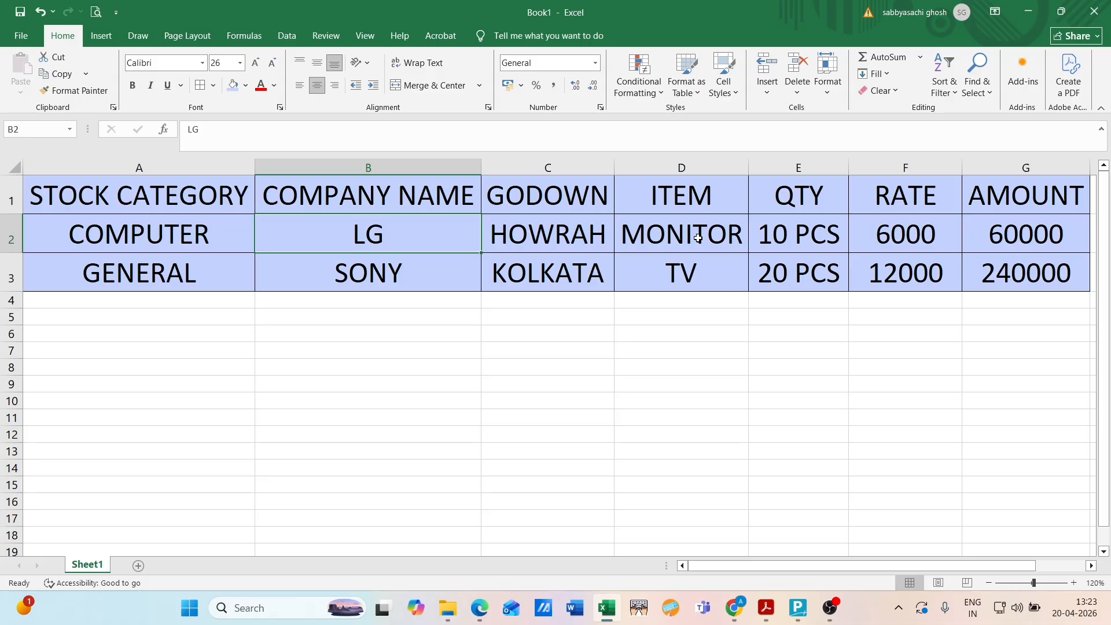
pyautogui.hotkey('alt', 'Tab')
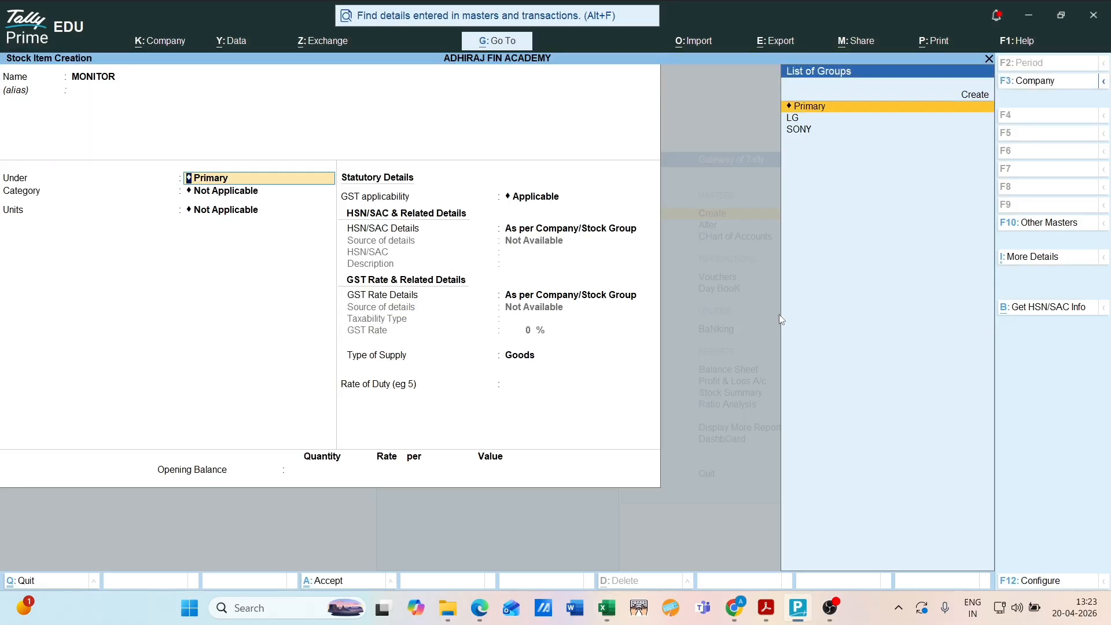
pyautogui.press('Down')
pyautogui.press('Return')
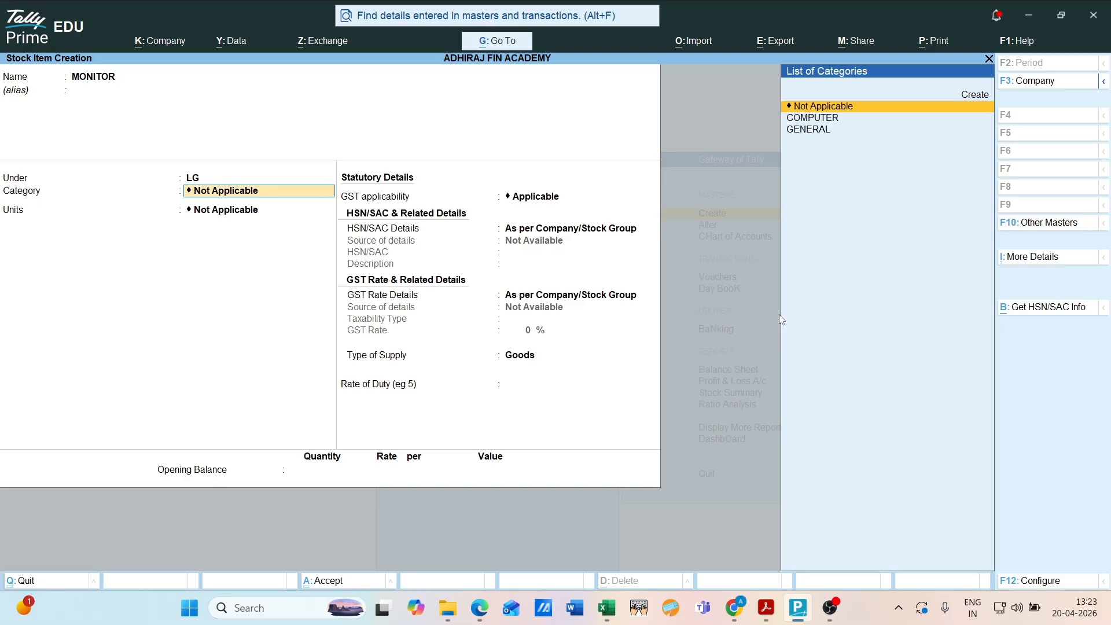
# - Check the monitor's stock category in the Excel list and assign the category COMPUTER to the item in TallyPrime
pyautogui.hotkey('alt', 'Tab')
pyautogui.press('Left')
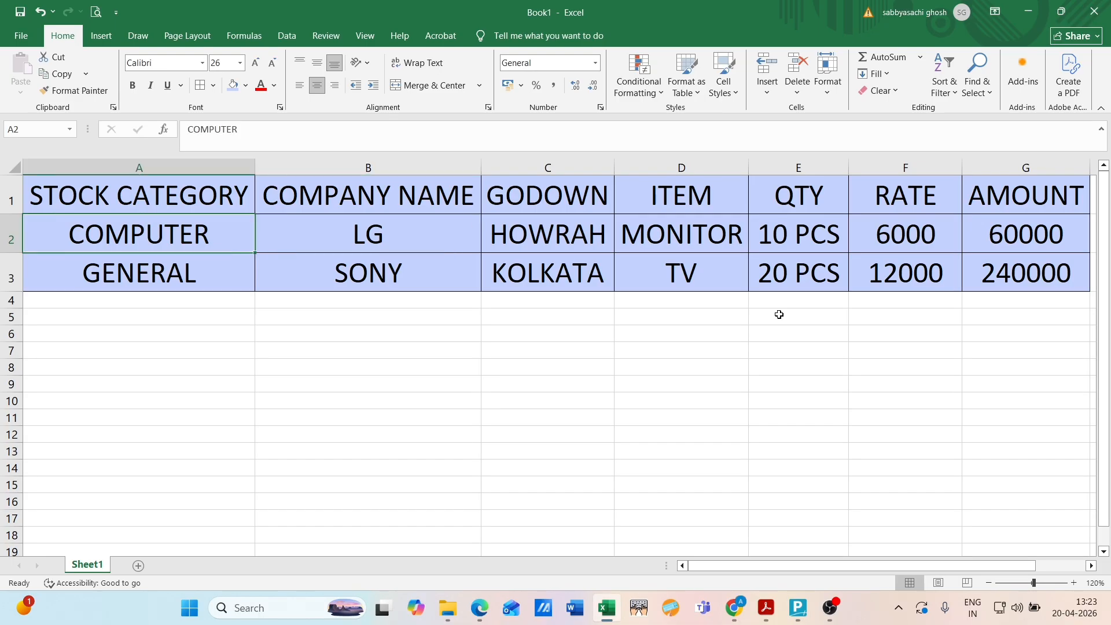
pyautogui.hotkey('alt', 'Tab')
pyautogui.press('Down')
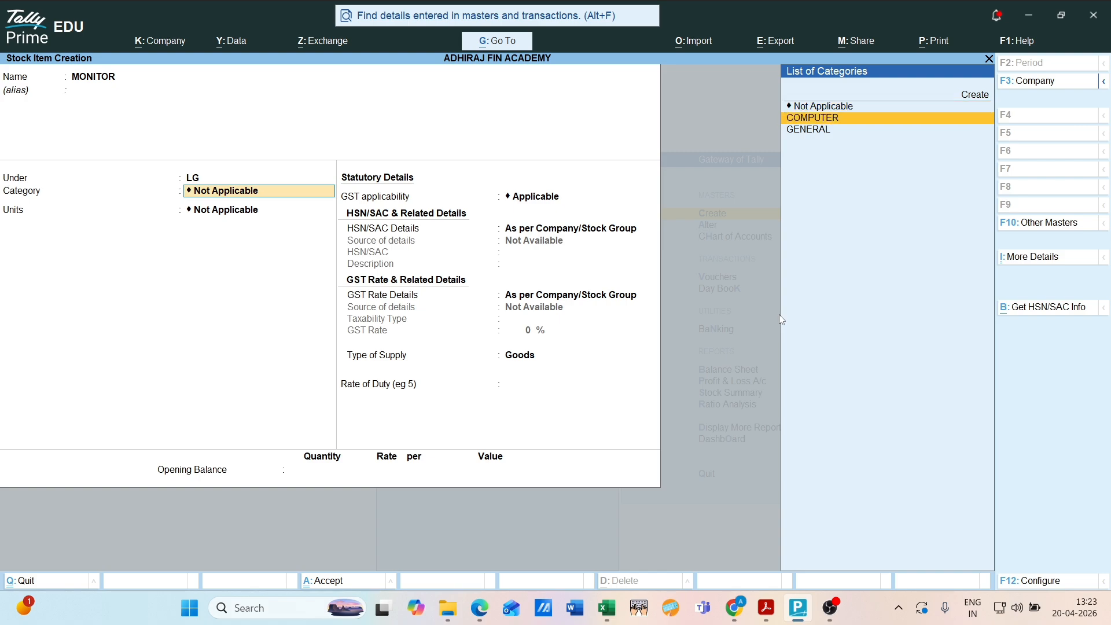
pyautogui.press('Return')
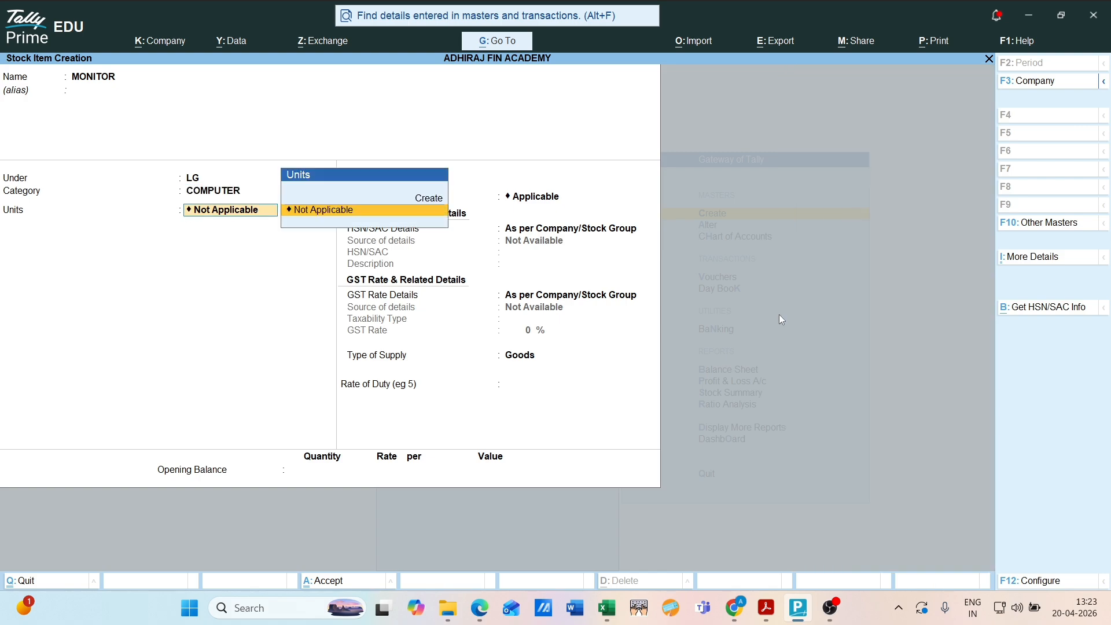
# - Check the monitor's quantity unit in the Excel list and start a new simple unit with symbol PCS from the item's units in TallyPrime
pyautogui.press('Up')
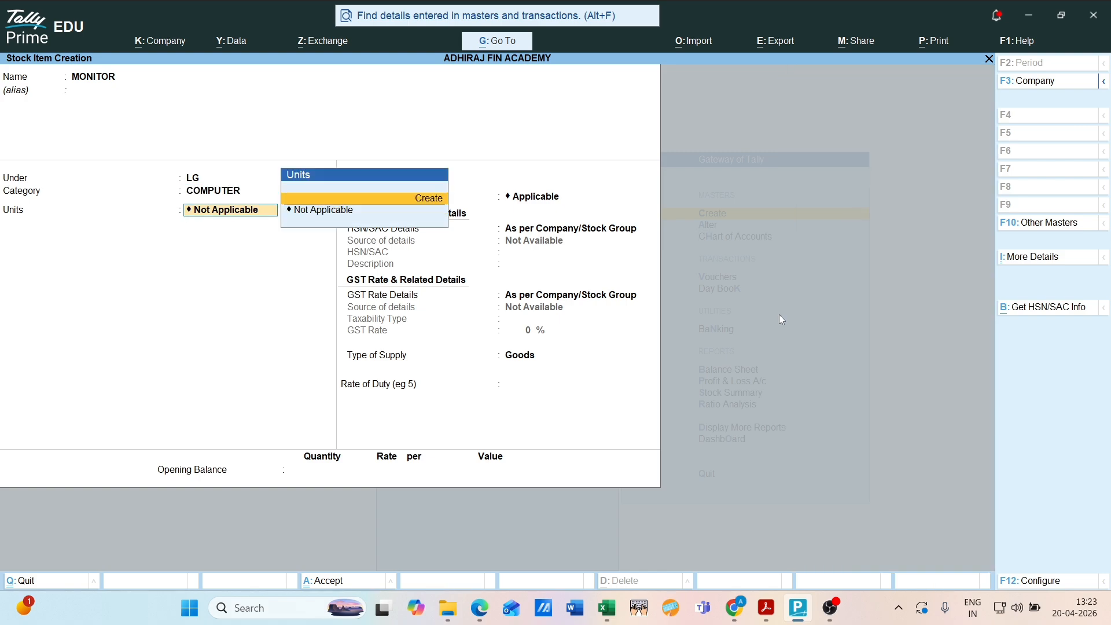
pyautogui.hotkey('alt', 'Tab')
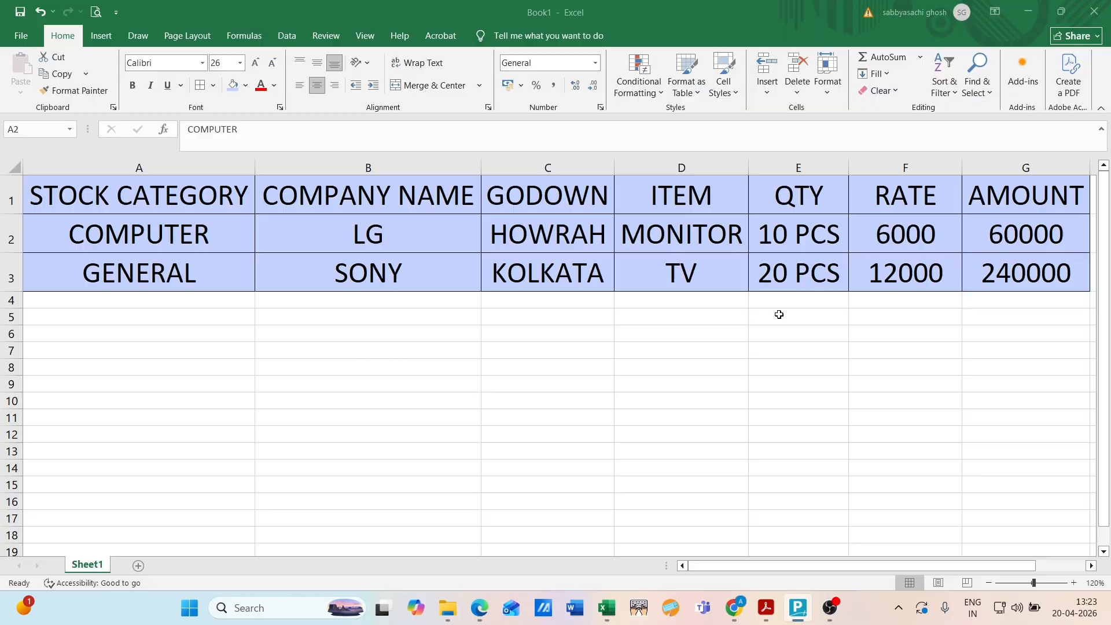
pyautogui.click(817, 240)
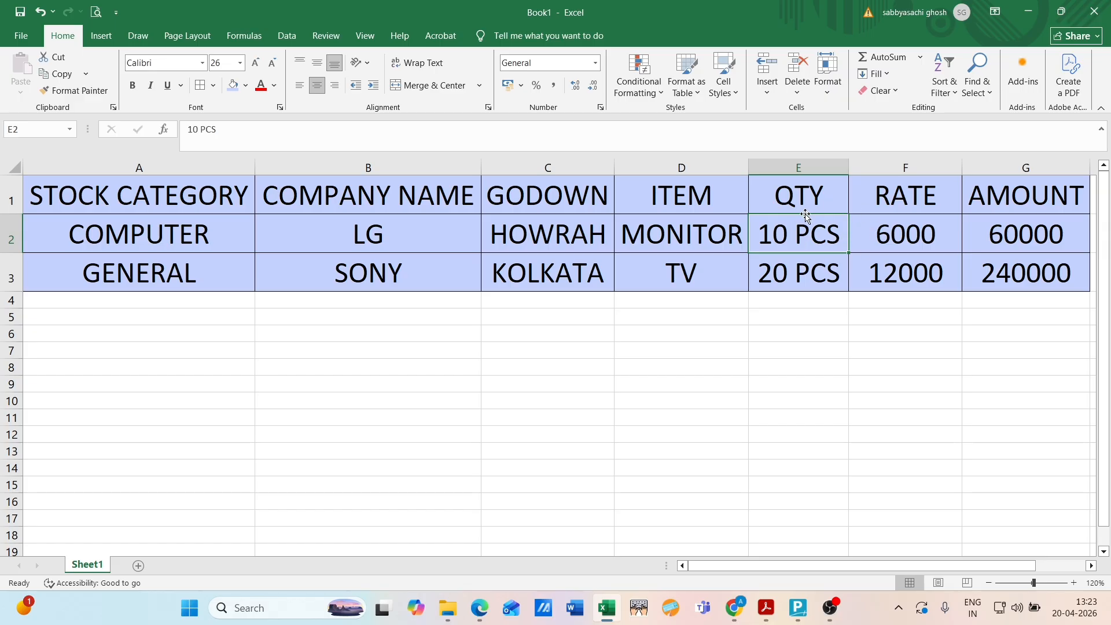
pyautogui.hotkey('alt', 'Tab')
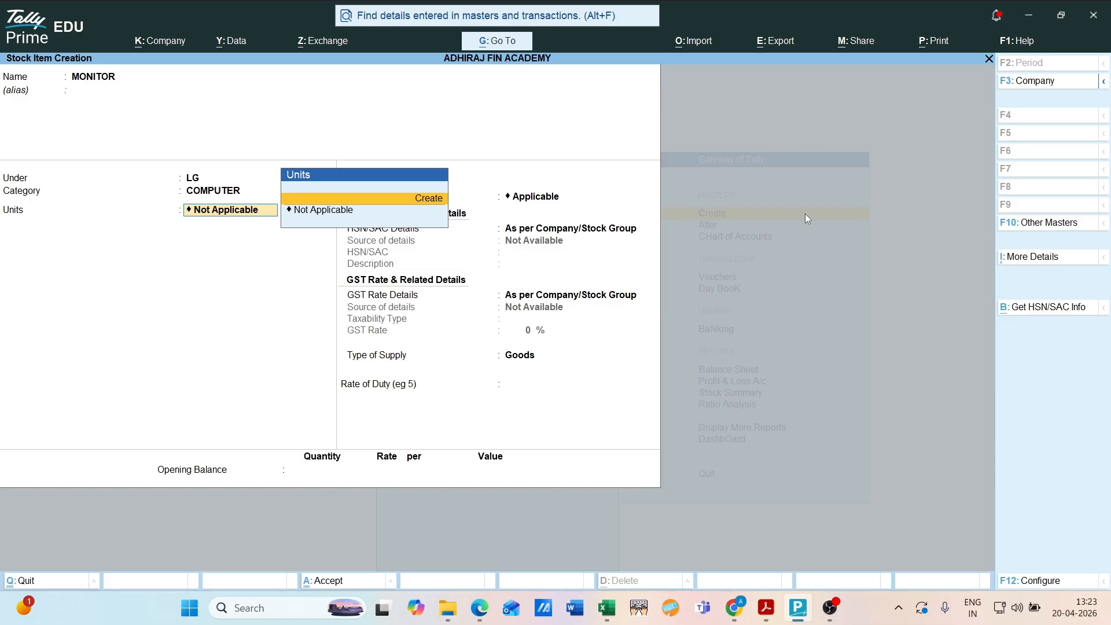
pyautogui.press('Down')
pyautogui.press('Up')
pyautogui.press('Return')
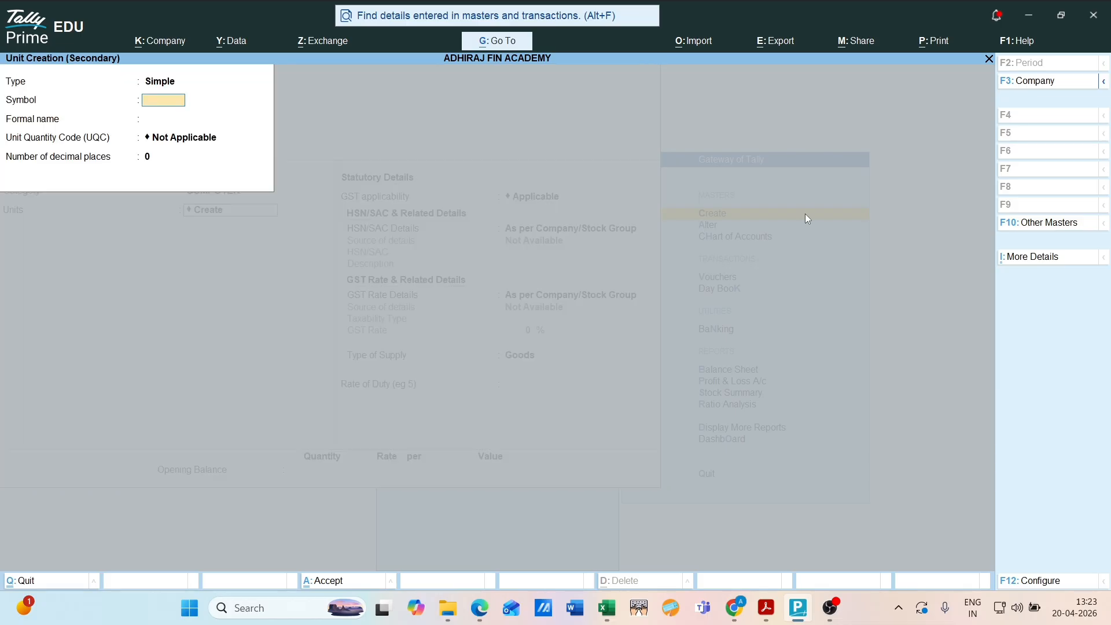
pyautogui.write('C')
pyautogui.press('BackSpace')
pyautogui.write('PCS')
pyautogui.press('Return')
pyautogui.press('Return')
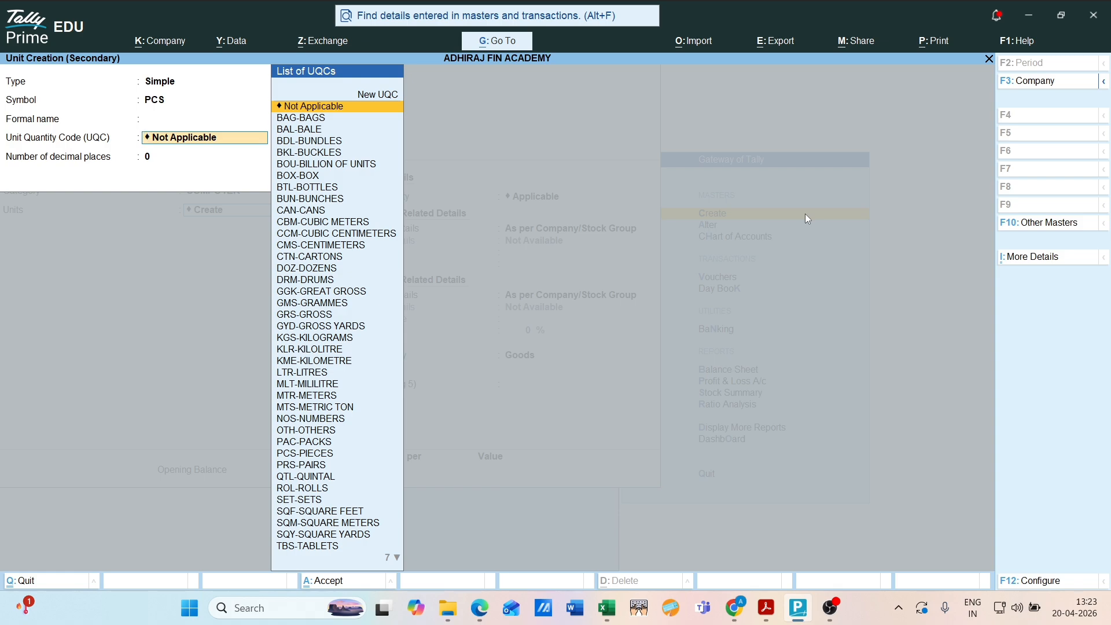
# - Set the new unit's quantity code to PCS-PIECES with 0 decimal places and save it as the item's unit
pyautogui.write('PC')
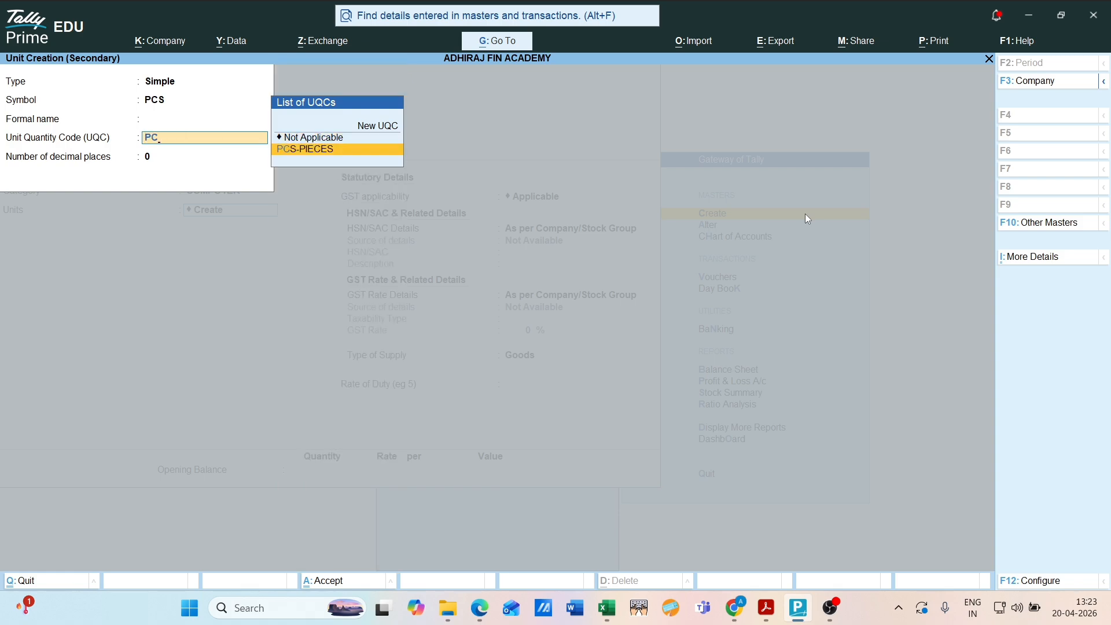
pyautogui.press('Return')
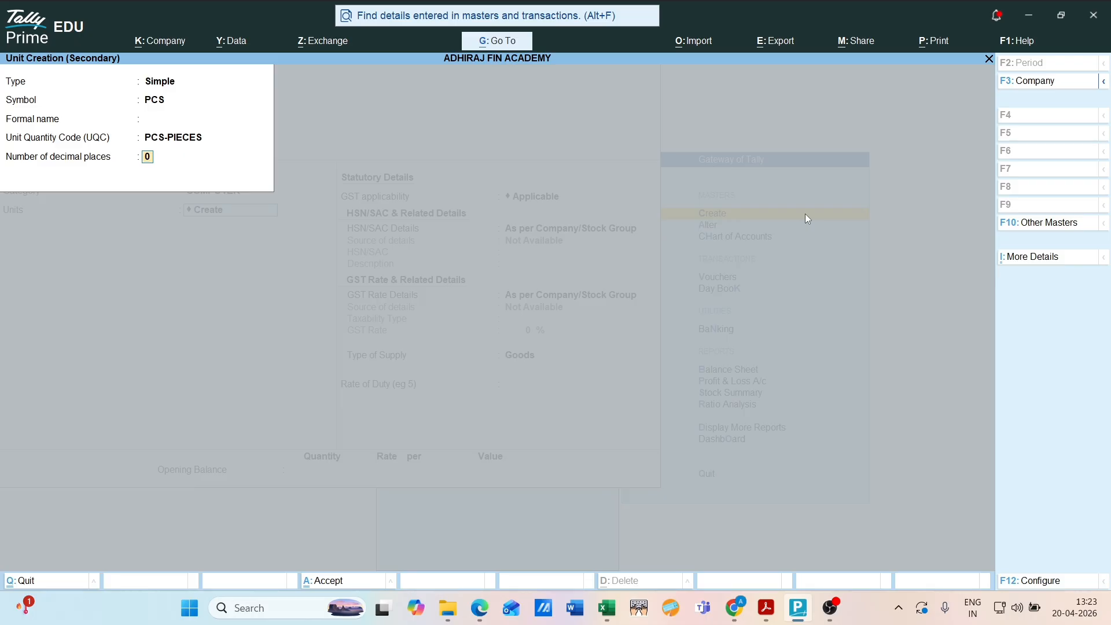
pyautogui.press('Return')
pyautogui.press('Return')
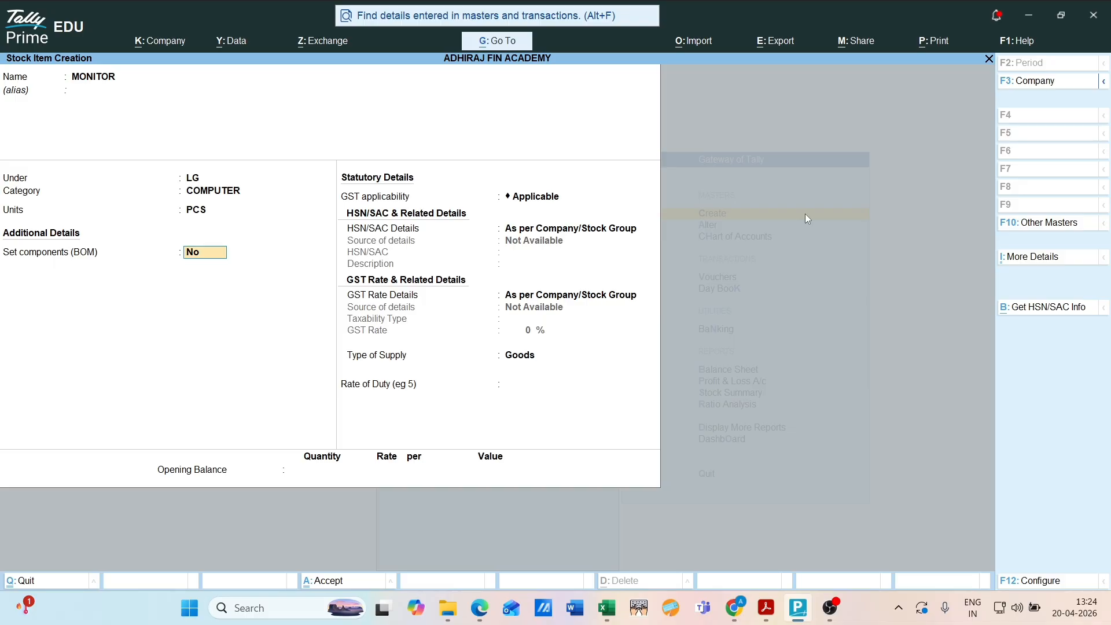
# - Keep the MONITOR item's defaults: no BOM, GST applicable, HSN and GST rate as per company/stock group, supply type Goods, duty rate 0
pyautogui.press('Return')
pyautogui.press('Return')
pyautogui.press('Return')
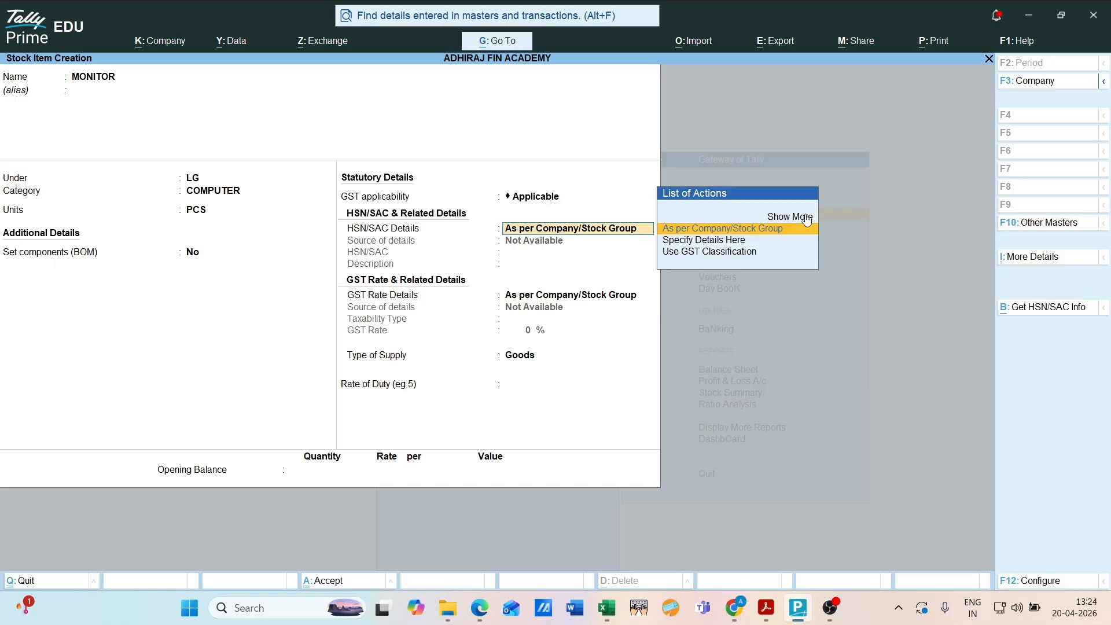
pyautogui.press('Return')
pyautogui.press('Return')
pyautogui.press('Return')
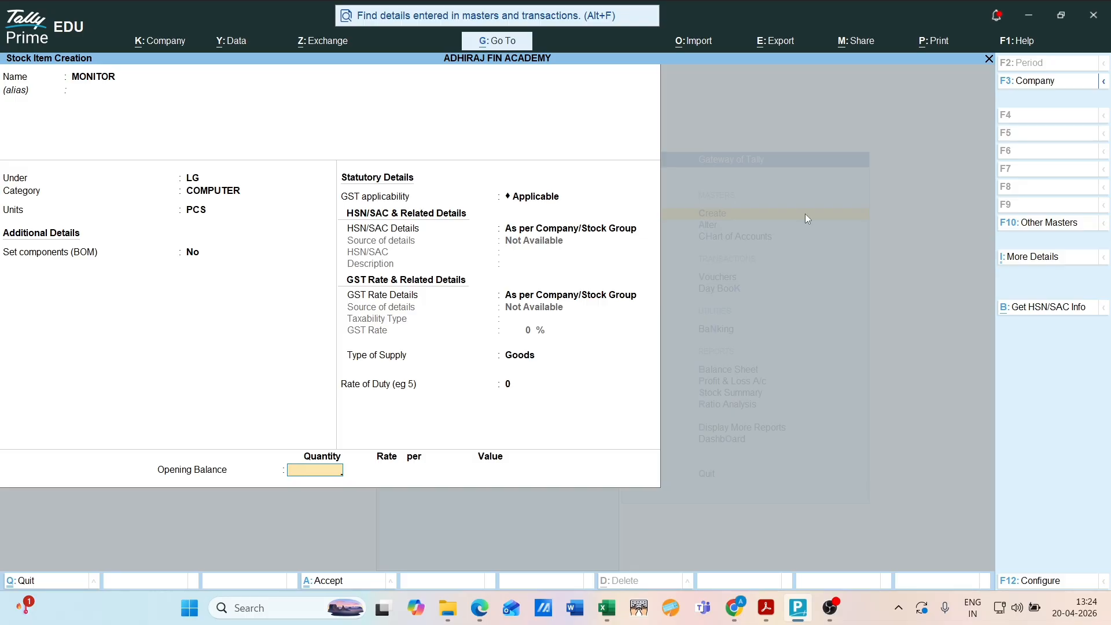
# - Check the monitor quantity in Excel, enter an opening quantity of 10 PCS in TallyPrime and allocate it all to godown HOWRAH
pyautogui.hotkey('alt', 'Tab')
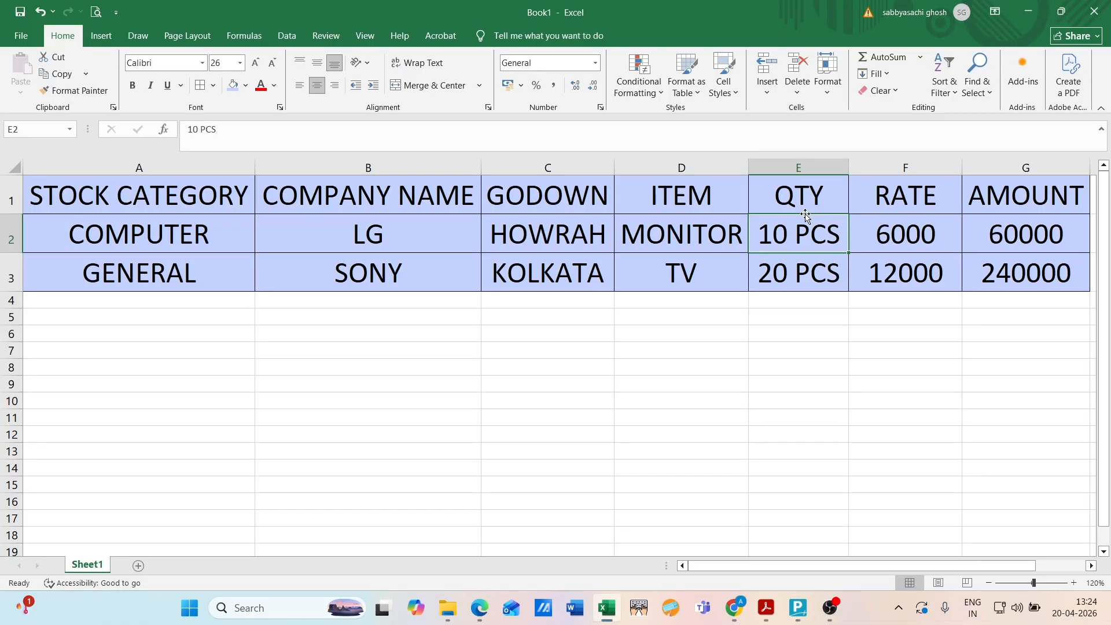
pyautogui.hotkey('alt', 'Tab')
pyautogui.write('10')
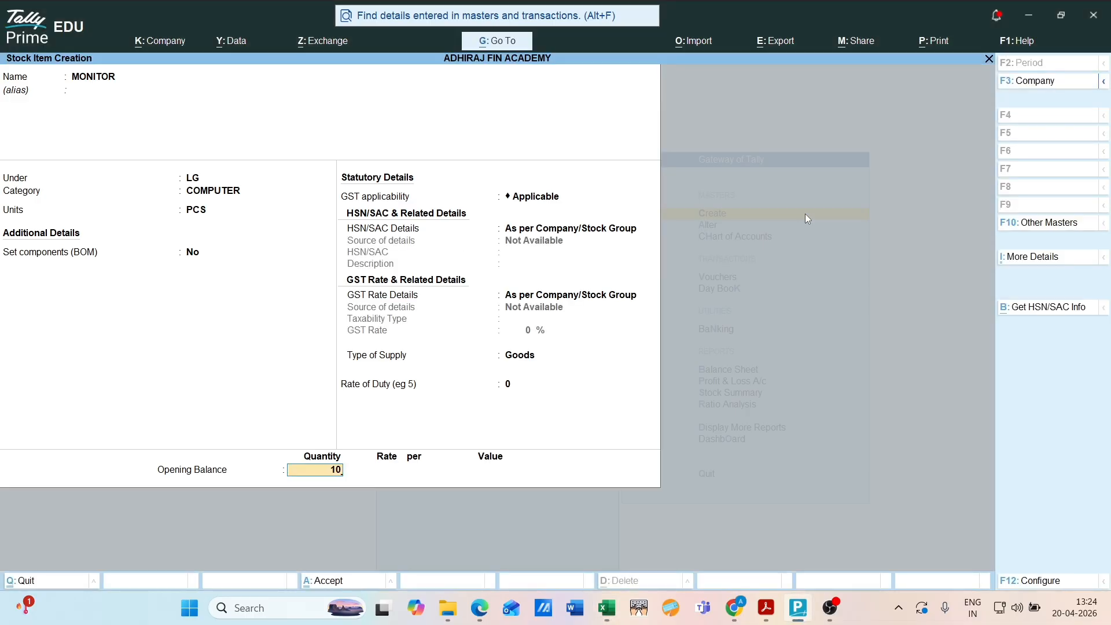
pyautogui.press('Return')
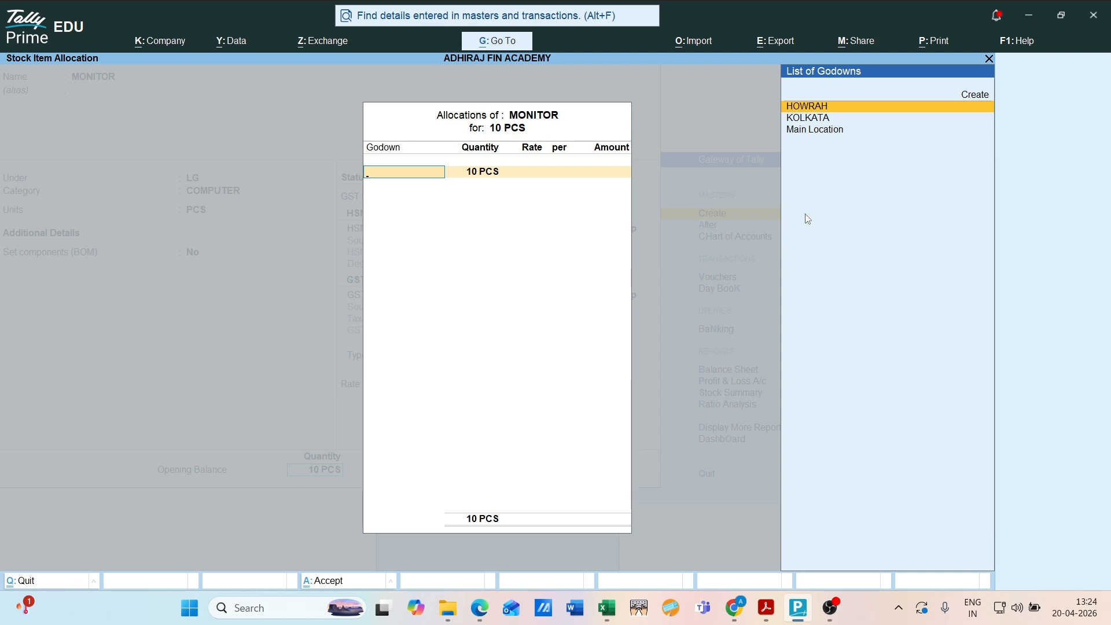
pyautogui.press('Return')
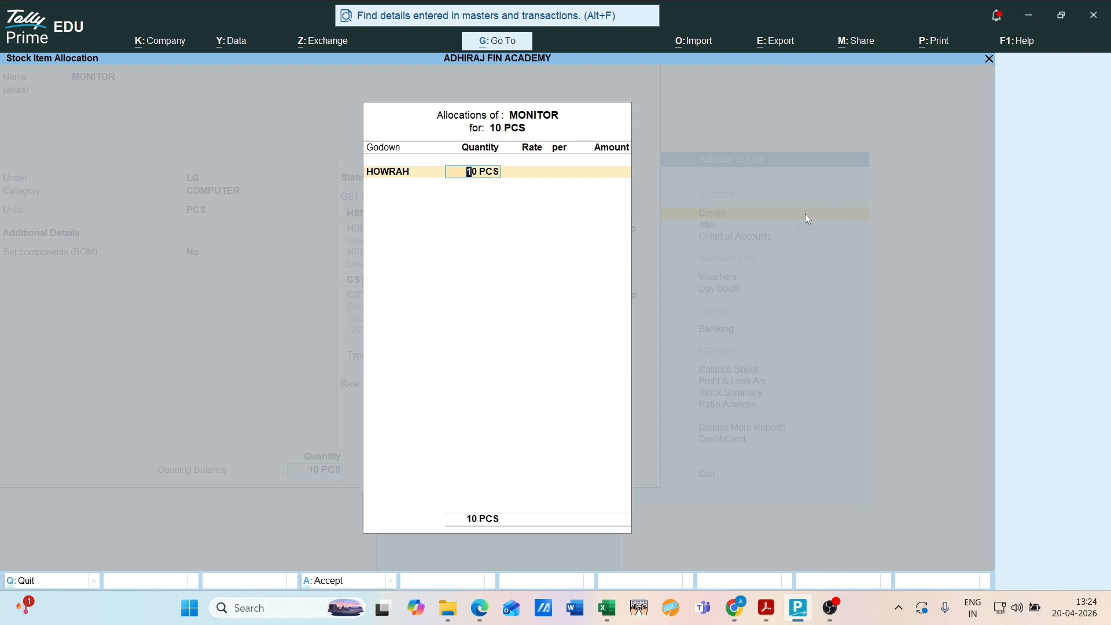
pyautogui.press('Return')
# - Check the monitor rate in Excel, set the HOWRAH allocation's rate to 6000 per PCS in TallyPrime and save the MONITOR stock item
pyautogui.hotkey('alt', 'Tab')
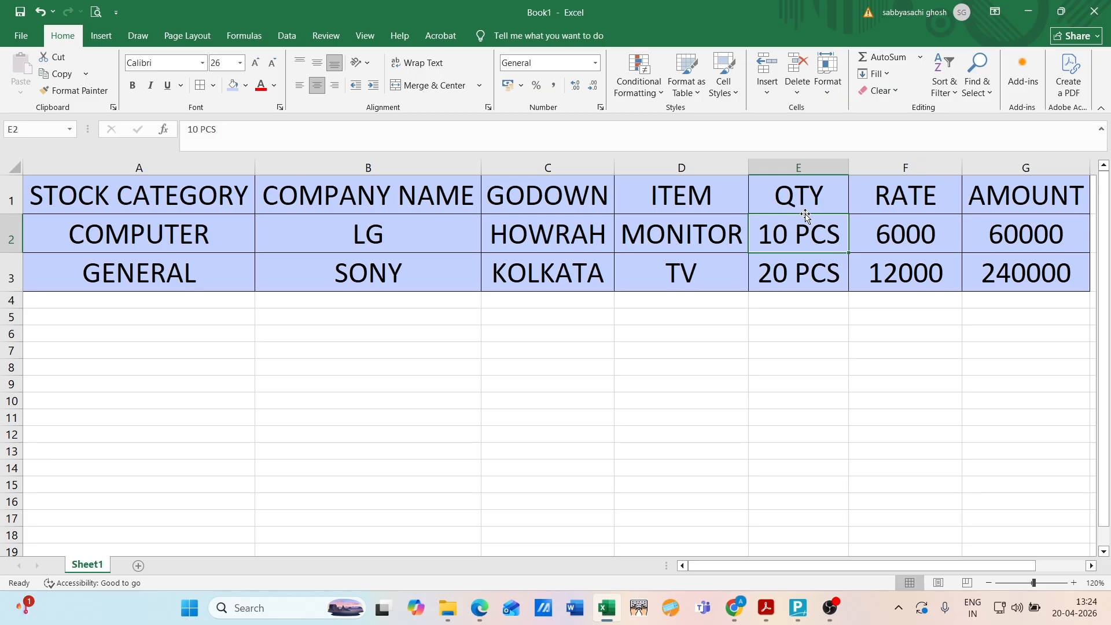
pyautogui.hotkey('alt', 'Tab')
pyautogui.write('6000')
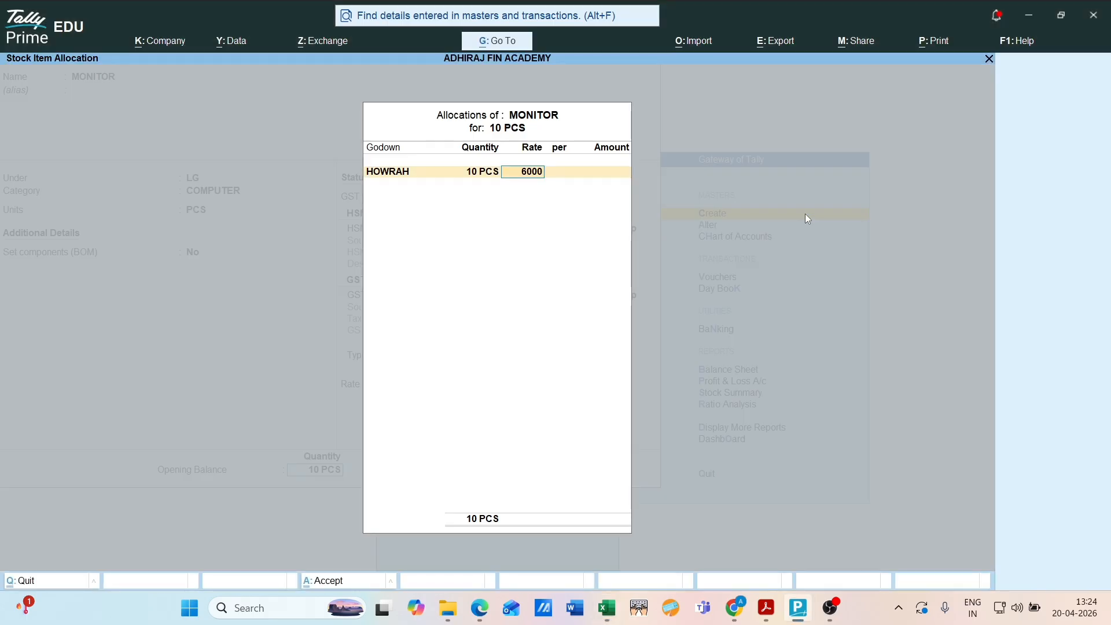
pyautogui.press('Return')
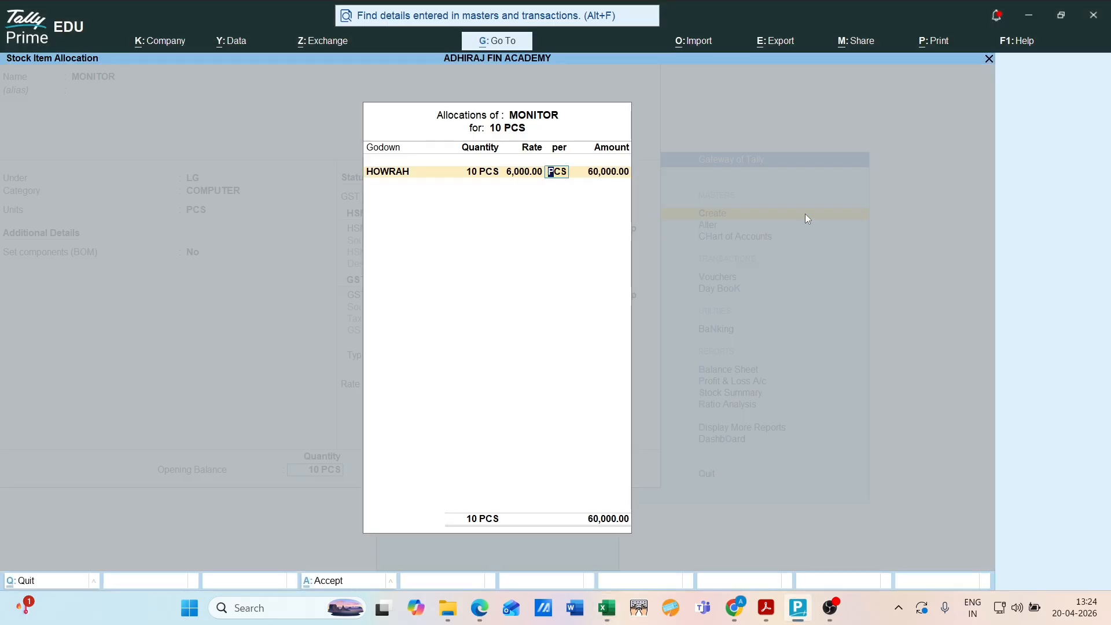
pyautogui.press('Return')
pyautogui.press('Return')
pyautogui.press('Return')
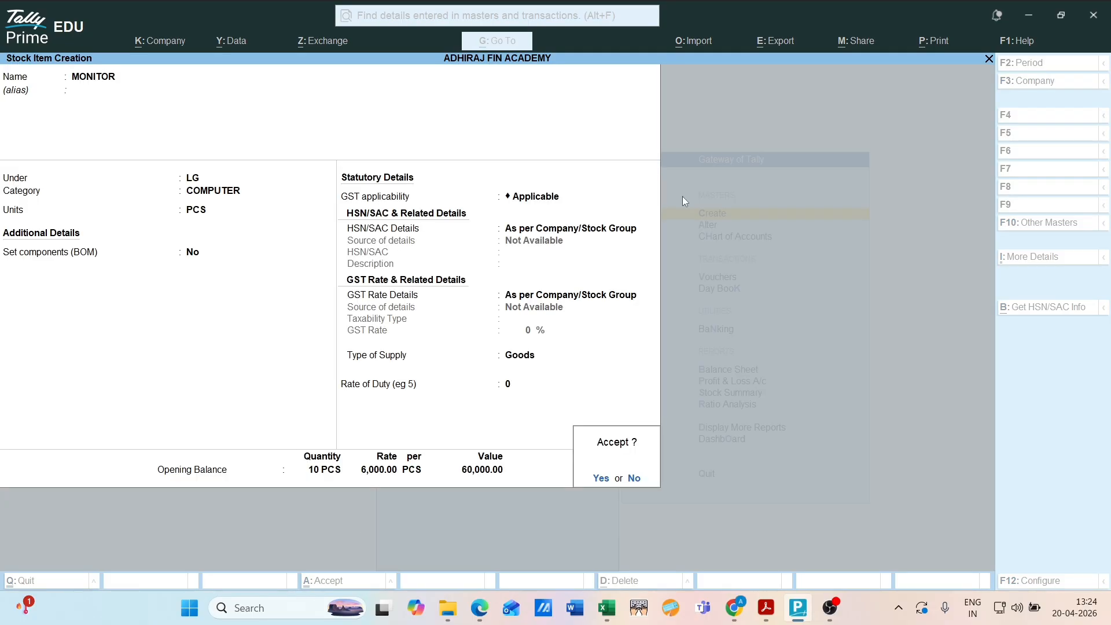
pyautogui.press('Return')
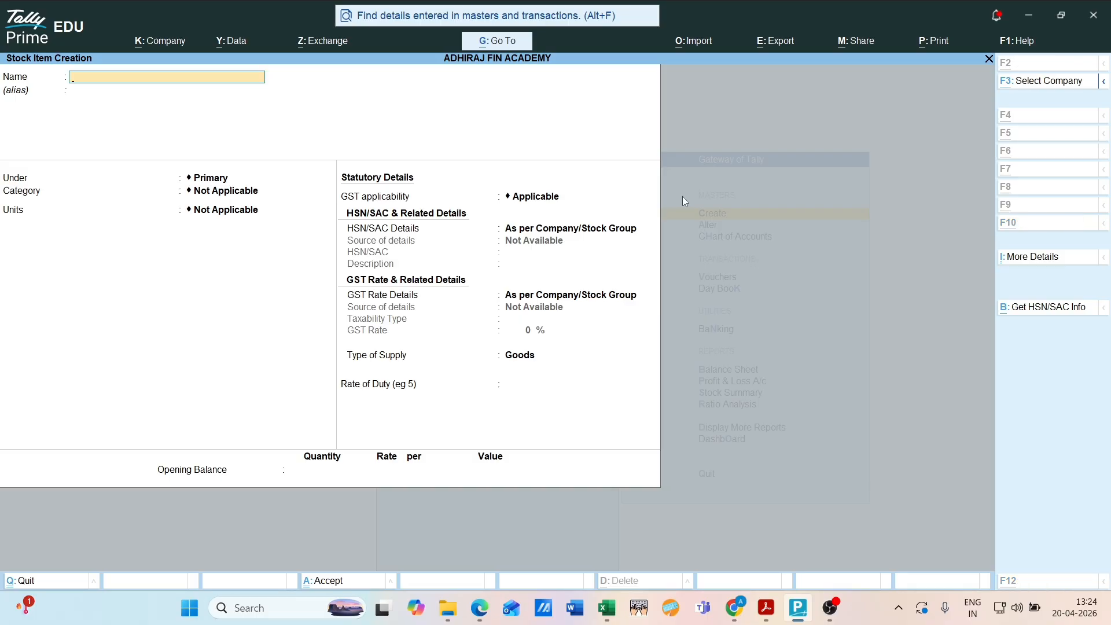
# - Check the second item's name in the Excel stock list and name the new TallyPrime stock item TV, without an alias
pyautogui.hotkey('alt', 'Tab')
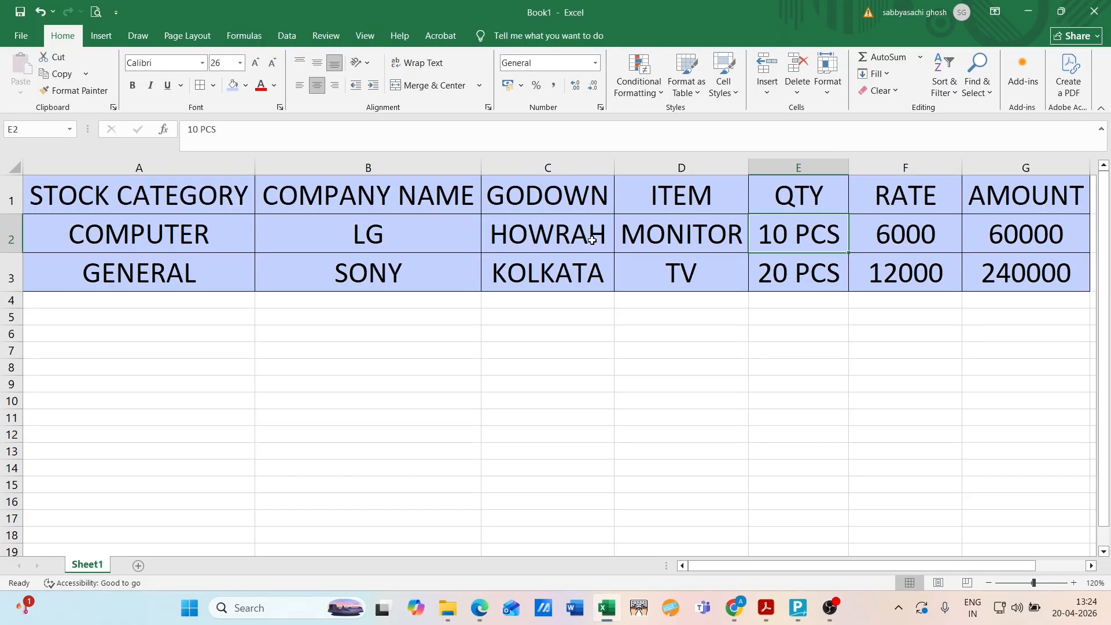
pyautogui.click(677, 268)
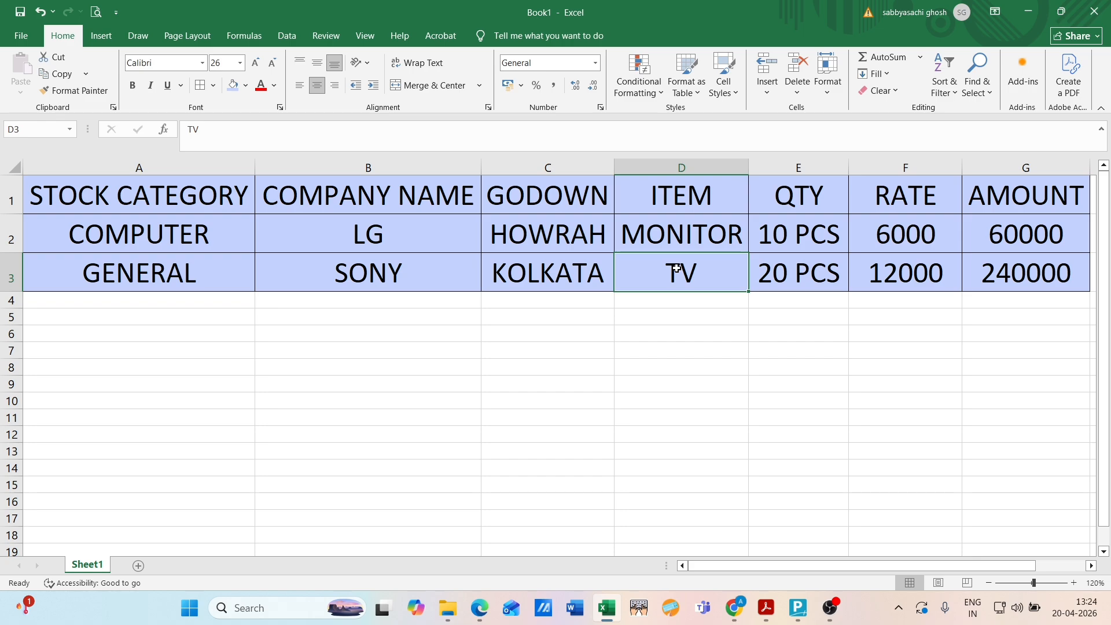
pyautogui.hotkey('alt', 'Tab')
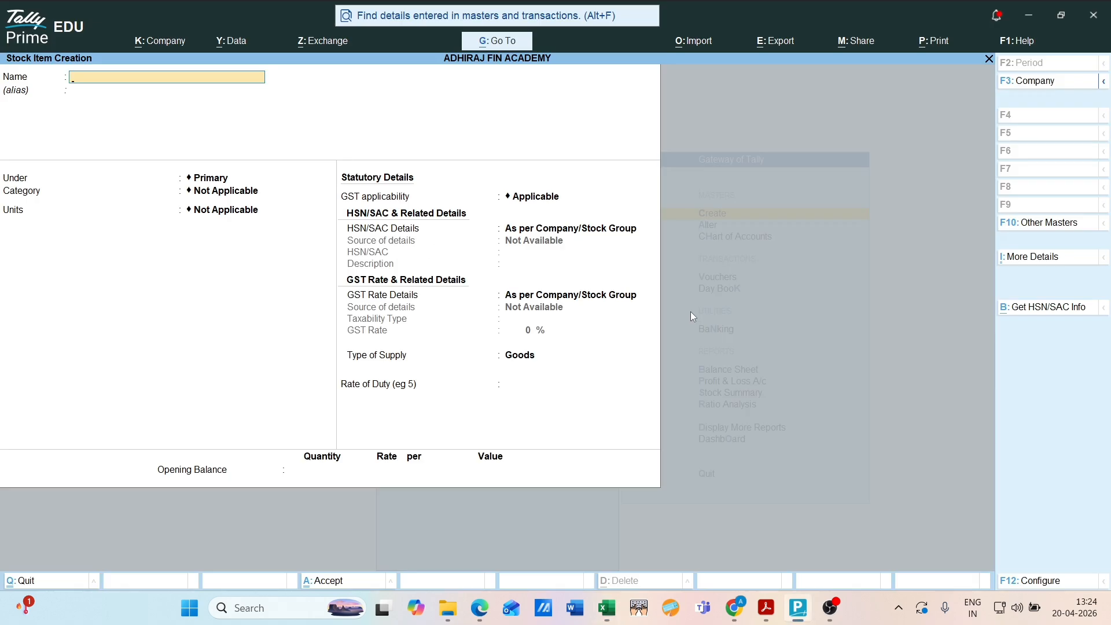
pyautogui.write('TV')
pyautogui.press('Return')
pyautogui.press('Return')
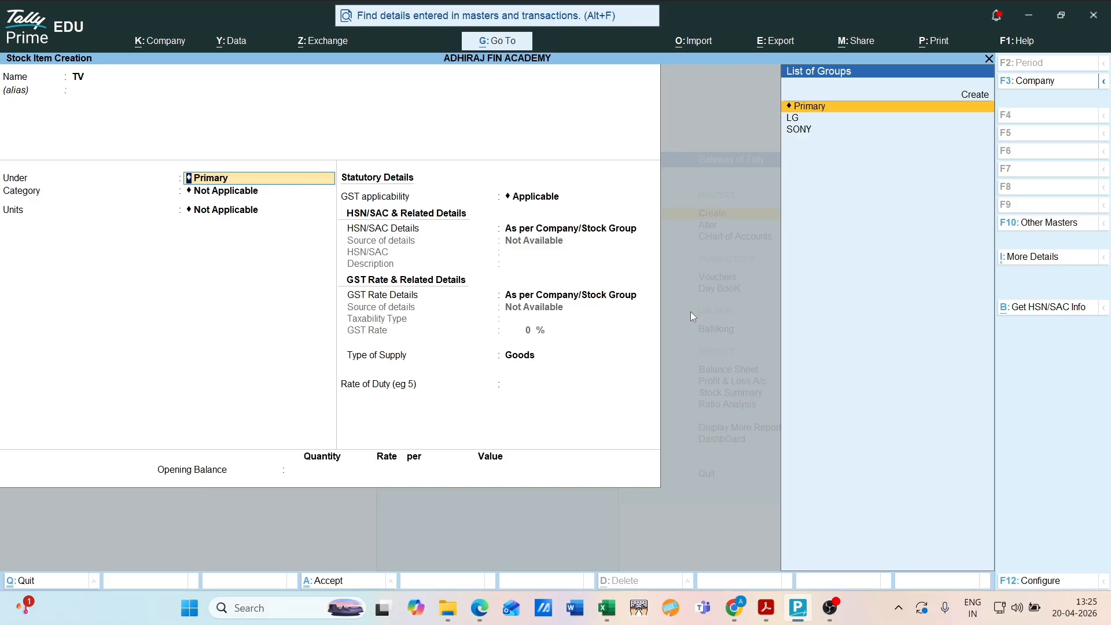
# - Assign the TV item to stock group SONY and category GENERAL, with PCS as its unit
pyautogui.press('Down')
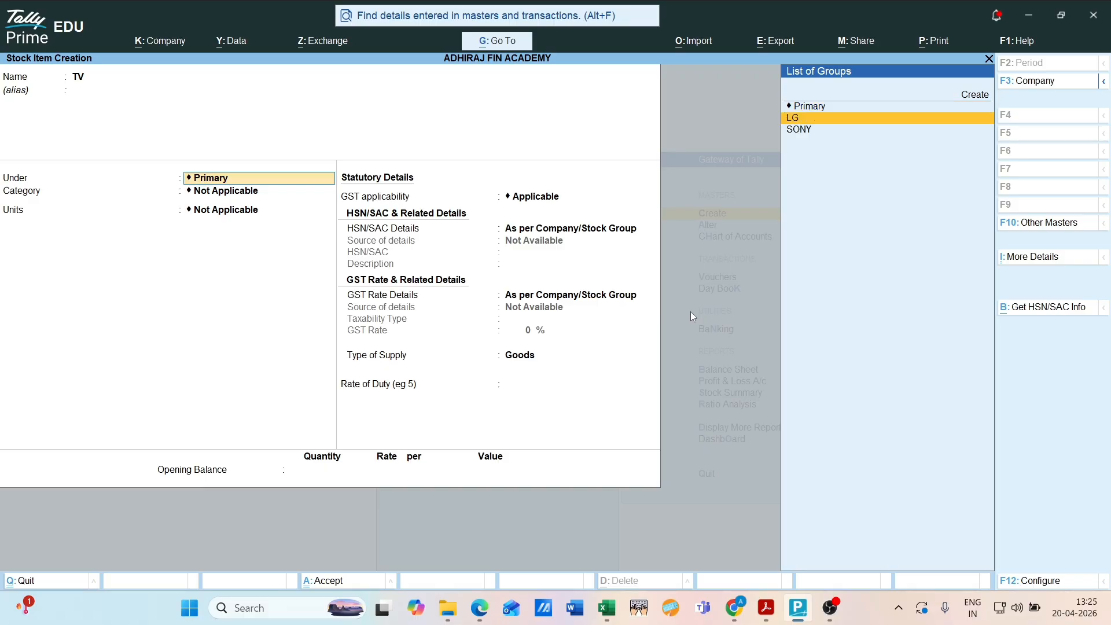
pyautogui.press('Down')
pyautogui.press('Return')
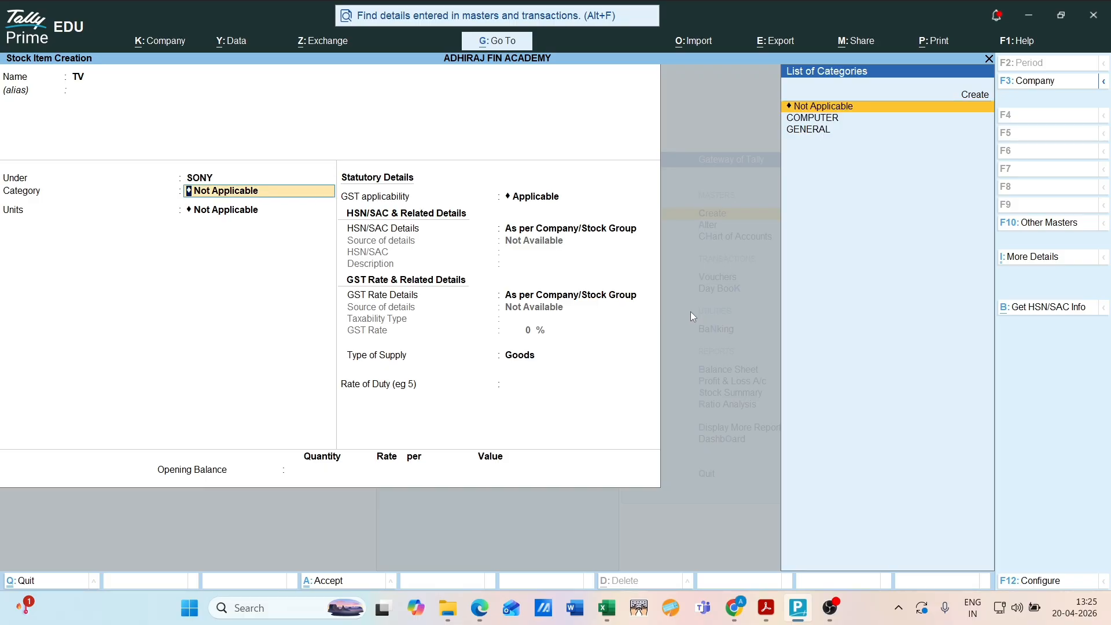
pyautogui.press('Down')
pyautogui.press('Down')
pyautogui.press('Return')
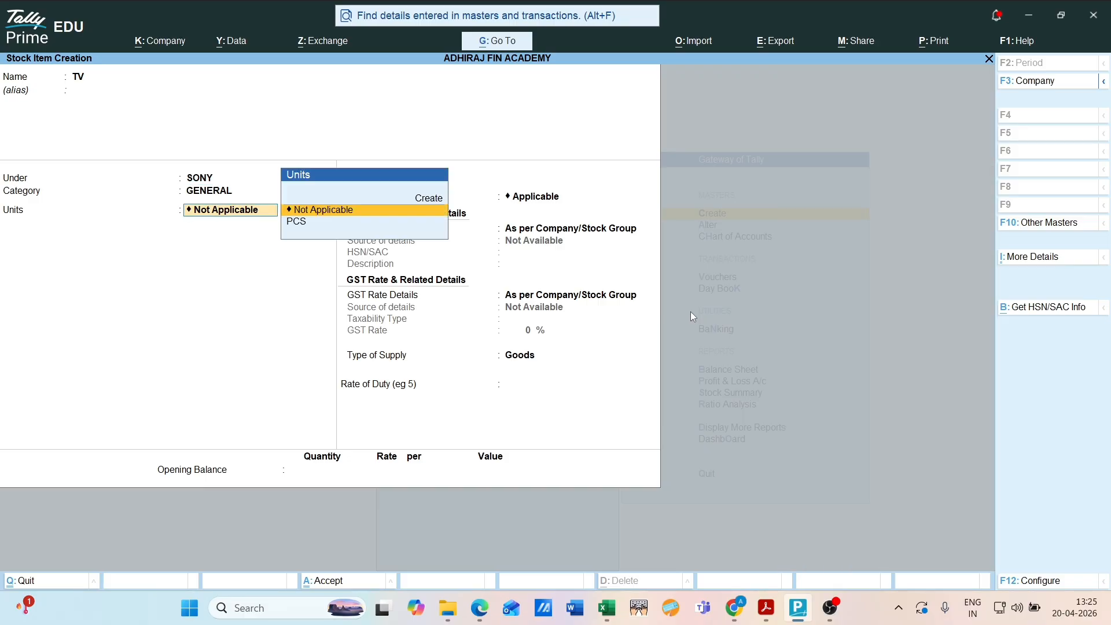
pyautogui.press('Down')
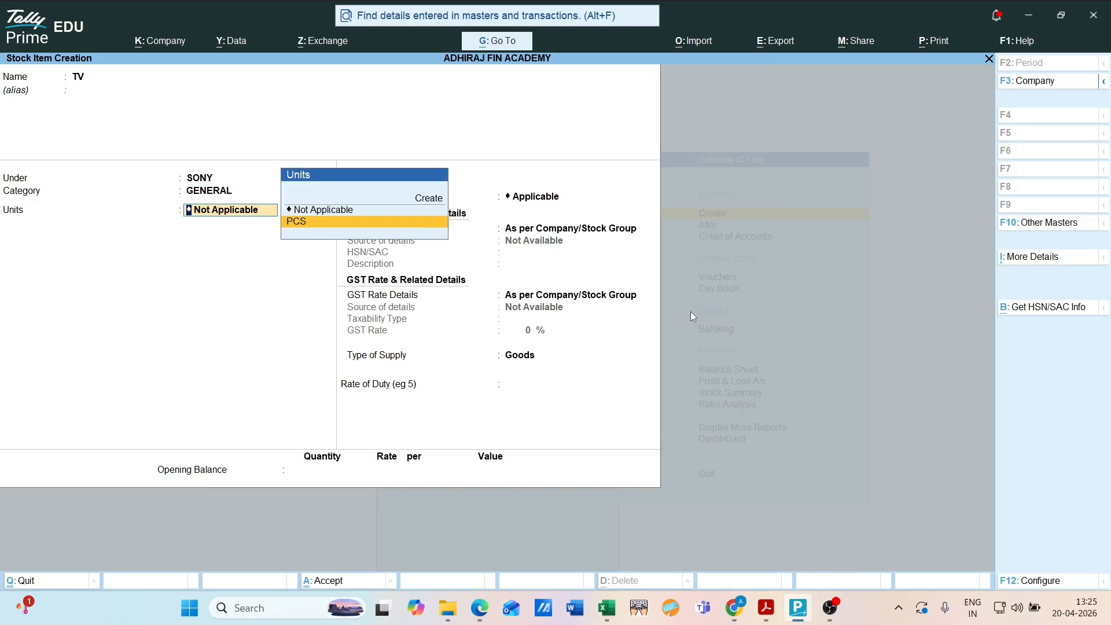
pyautogui.press('Return')
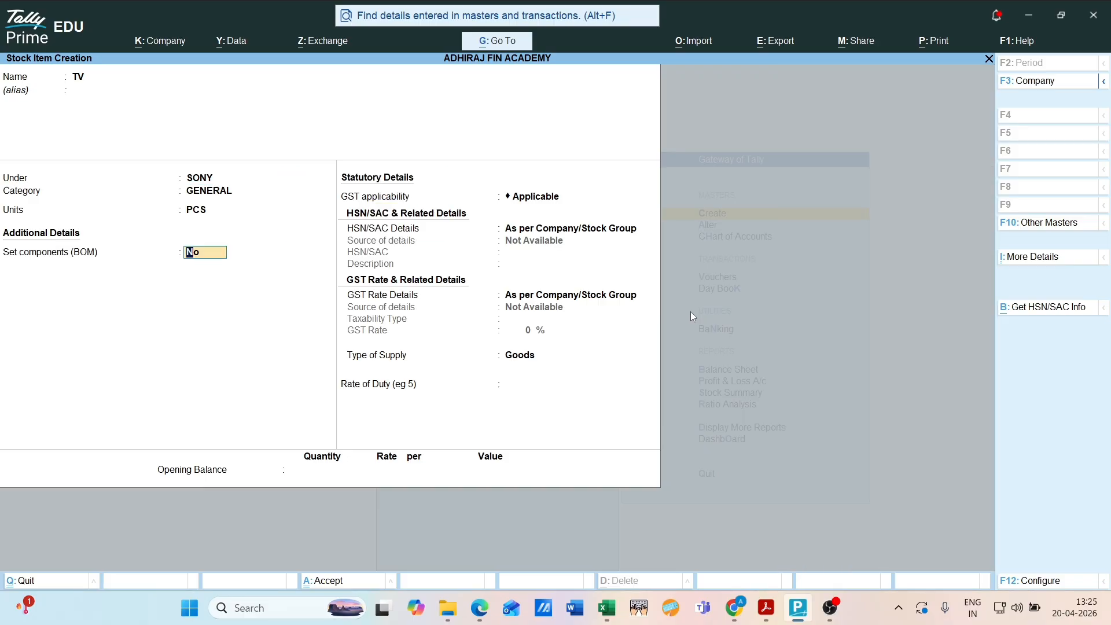
# - Keep the TV item's defaults: no BOM, GST applicable, HSN and GST rate as per company/stock group, supply type Goods, duty rate 0
pyautogui.press('Return')
pyautogui.press('Return')
pyautogui.press('Return')
pyautogui.press('Return')
pyautogui.press('Return')
pyautogui.press('Return')
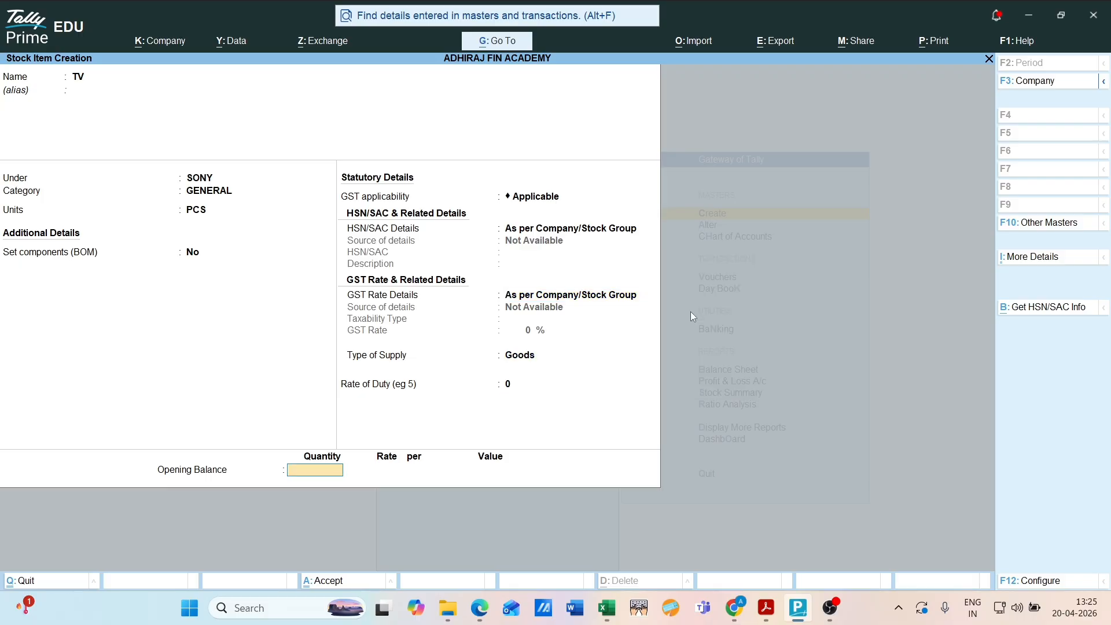
# - Enter an opening quantity of 20 PCS for the TV item and allocate it all to godown KOLKATA
pyautogui.write('20')
pyautogui.press('Return')
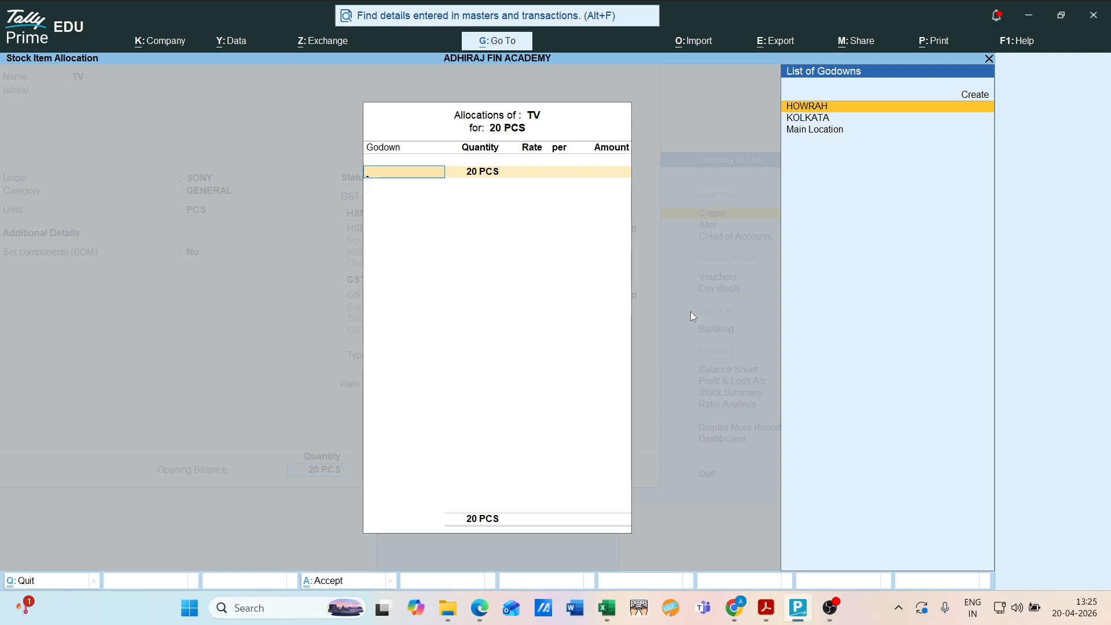
pyautogui.press('Down')
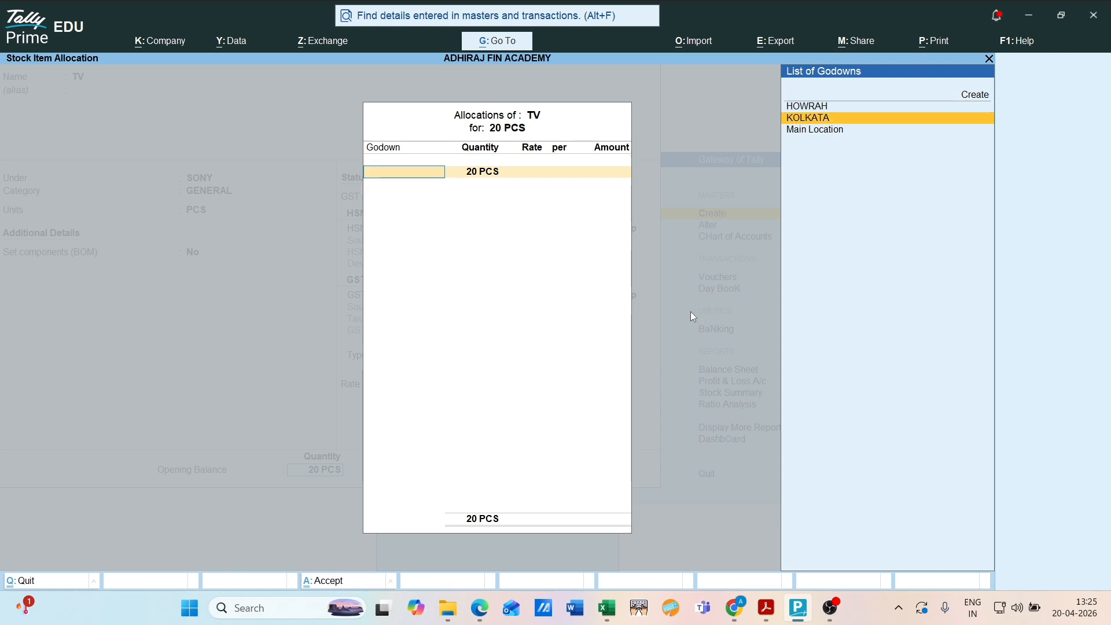
pyautogui.press('Return')
pyautogui.press('Return')
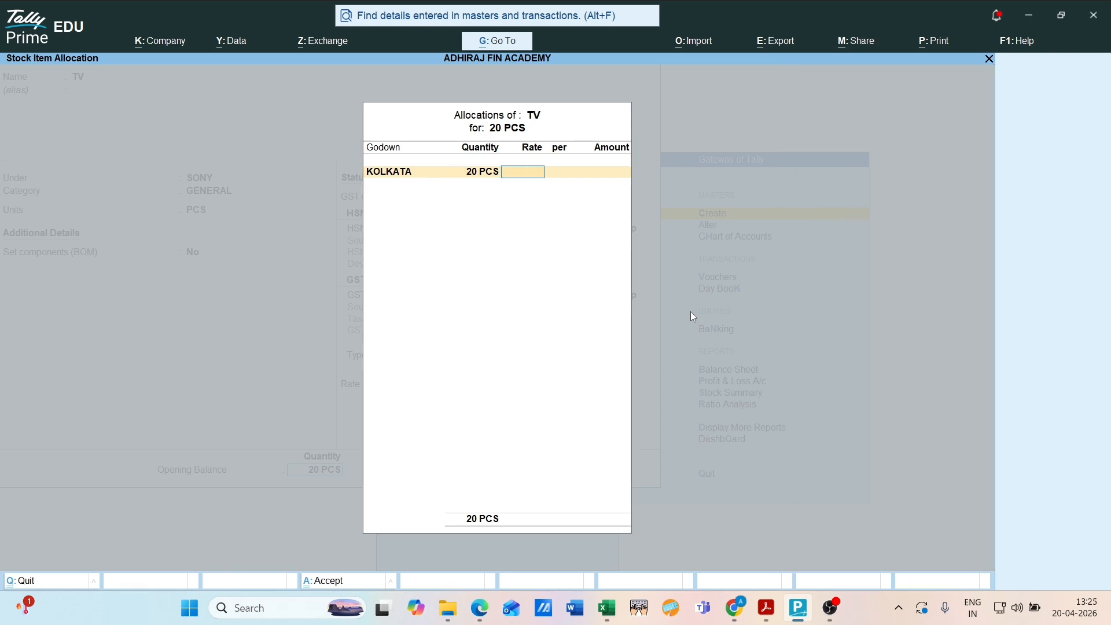
# - Set the KOLKATA allocation's rate to 12000 per PCS and save the TV stock item
pyautogui.write('12000')
pyautogui.press('Return')
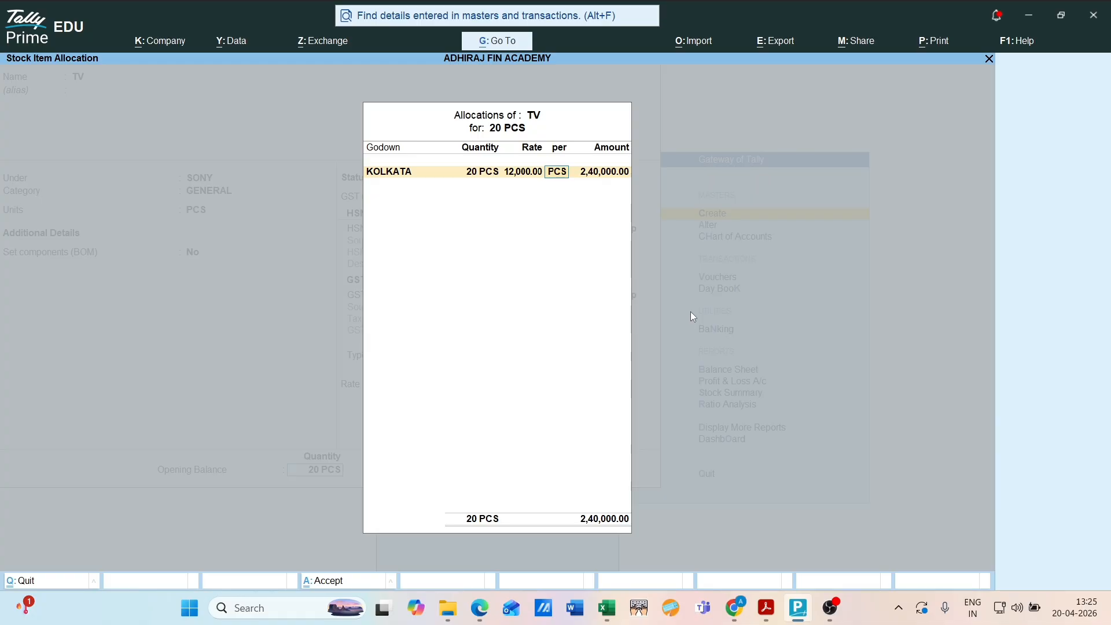
pyautogui.press('Return')
pyautogui.press('Return')
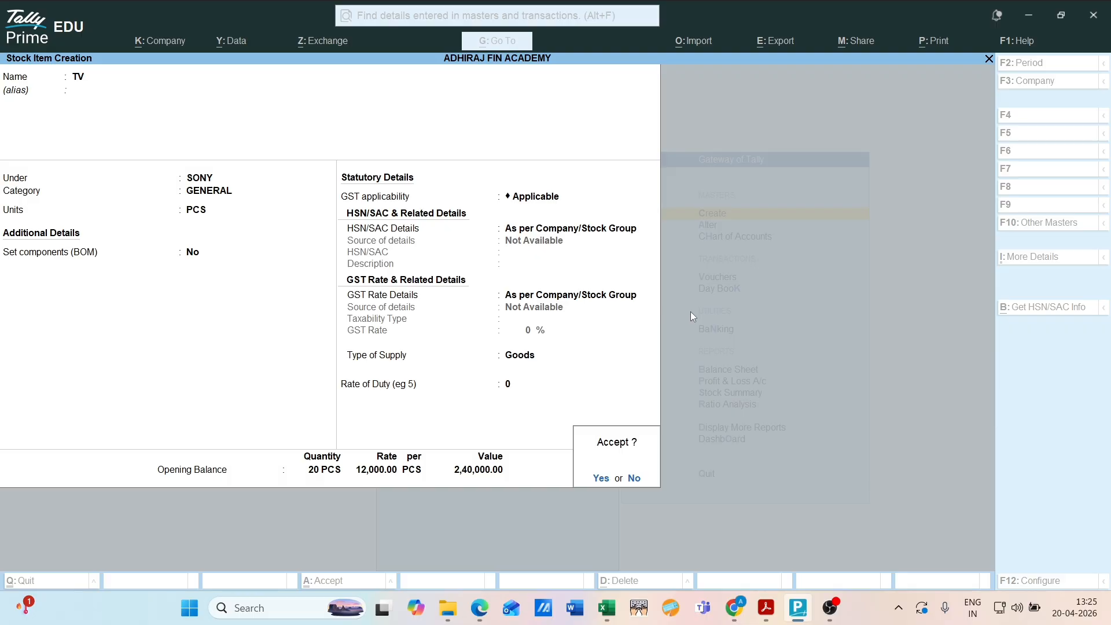
pyautogui.press('Return')
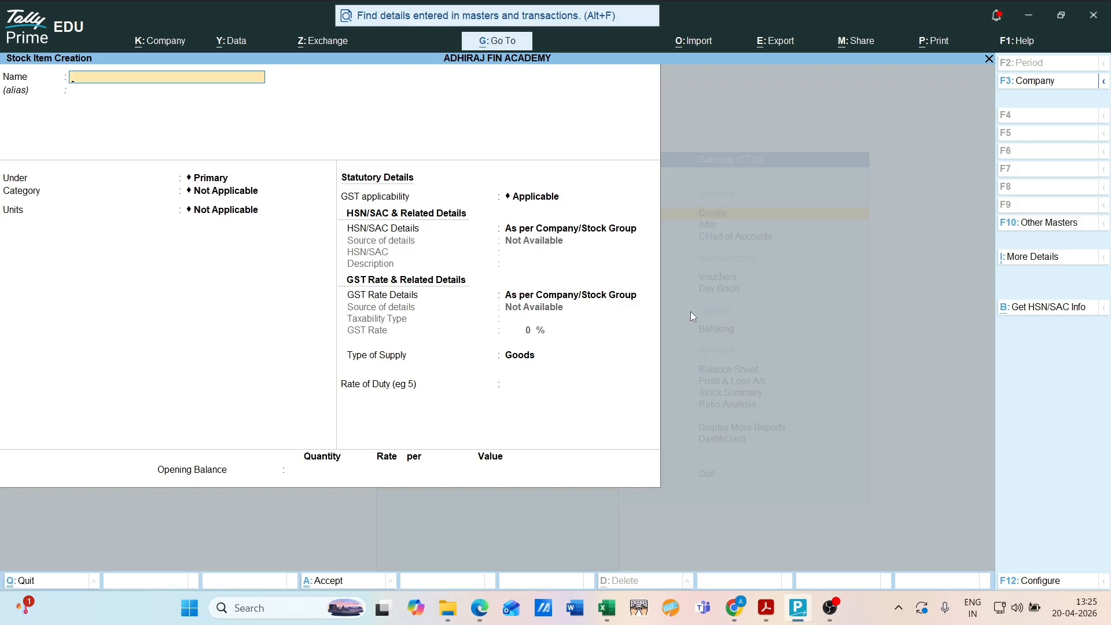
# - Check the Excel stock list for remaining items, then leave stock item creation in TallyPrime and return to the Gateway of Tally
pyautogui.hotkey('alt', 'Tab')
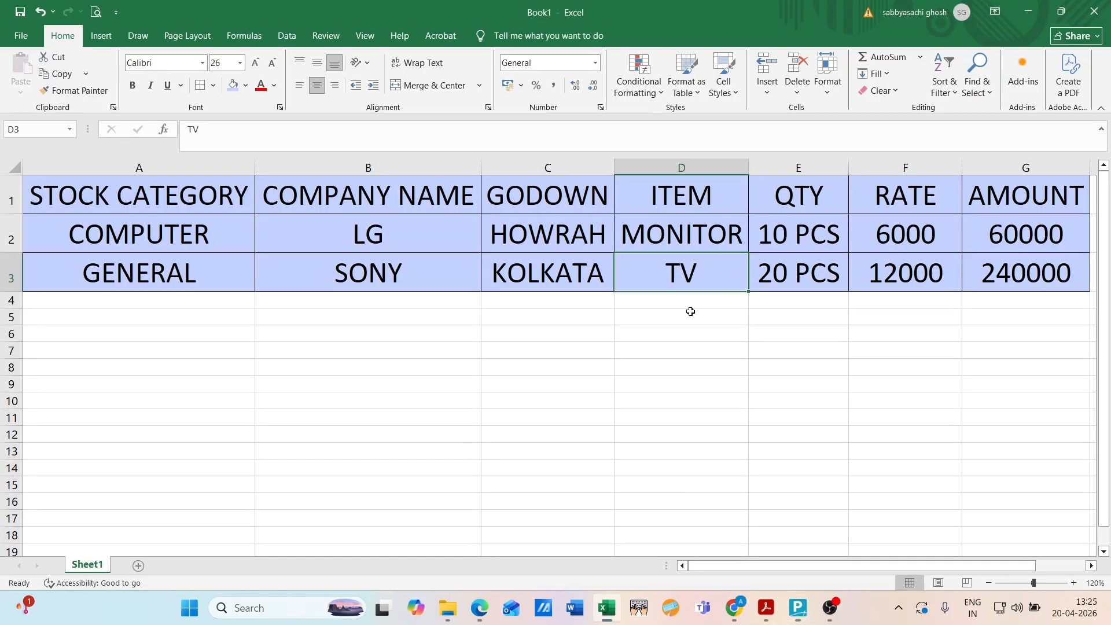
pyautogui.hotkey('alt', 'Tab')
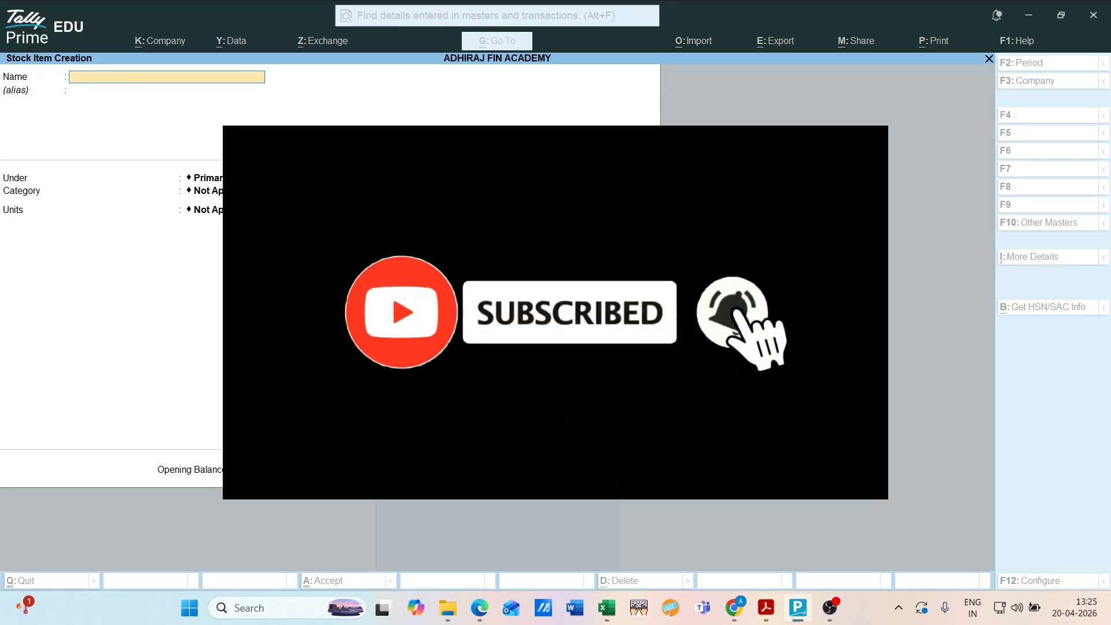
pyautogui.press('Escape')
pyautogui.press('Escape')
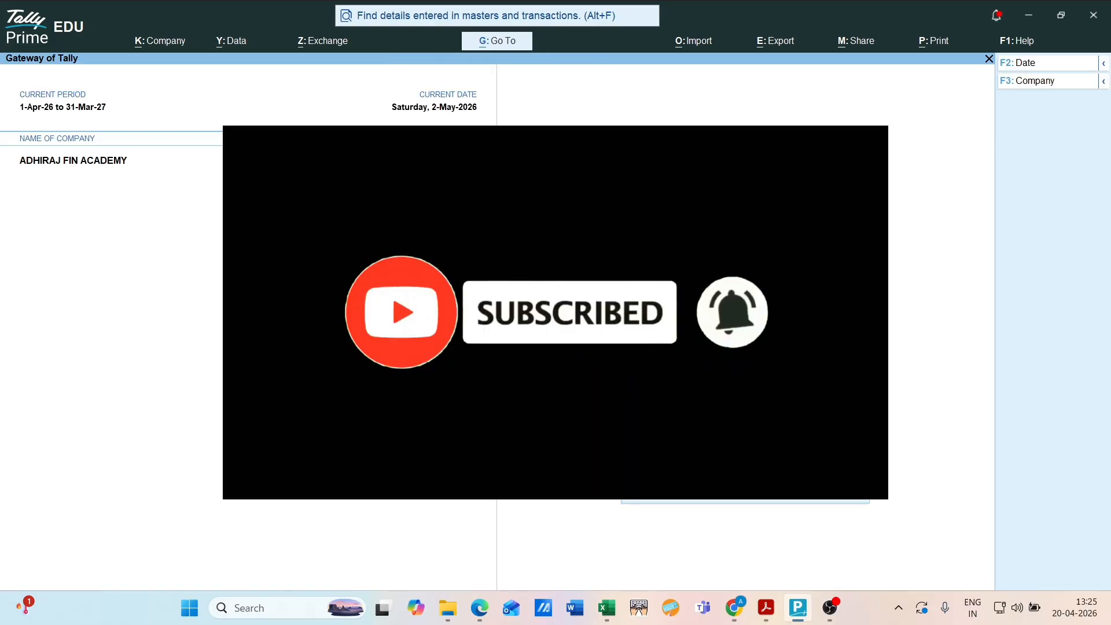
pyautogui.press('Escape')
pyautogui.press('Escape')
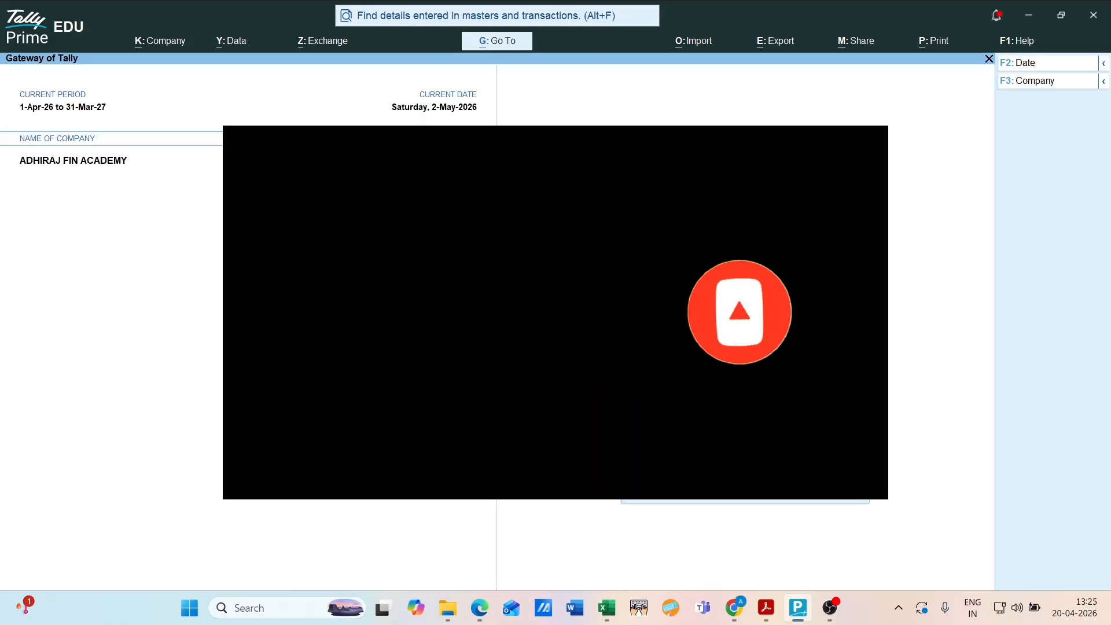